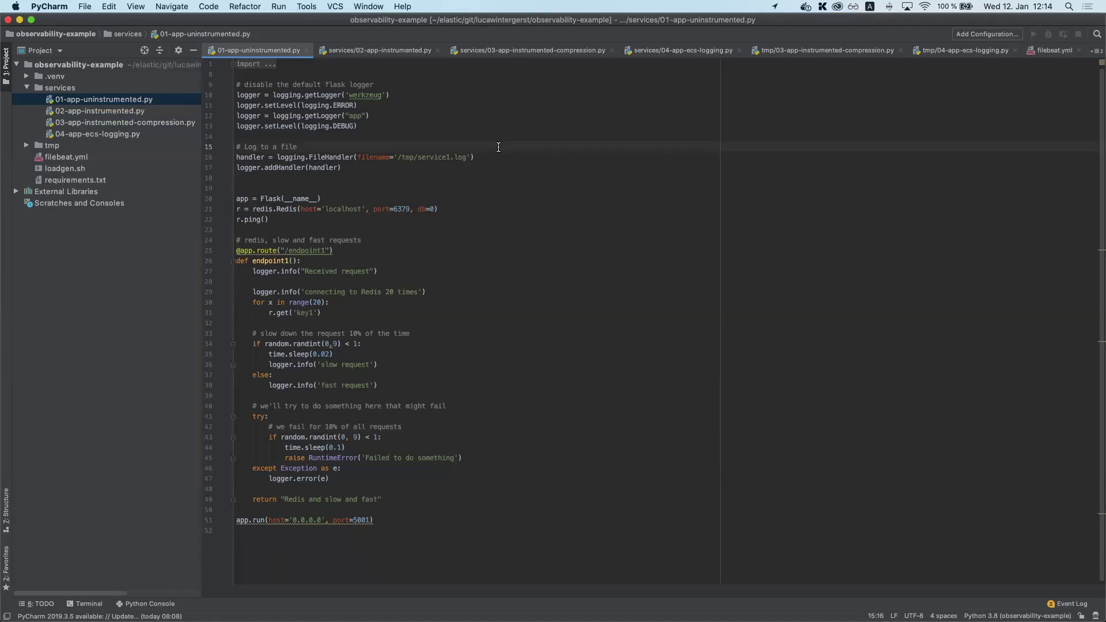
# Review 01-app-uninstrumented.py's log handler, endpoint1 route, Redis loop, random slow-down and RuntimeError.
pyautogui.click(102, 98)
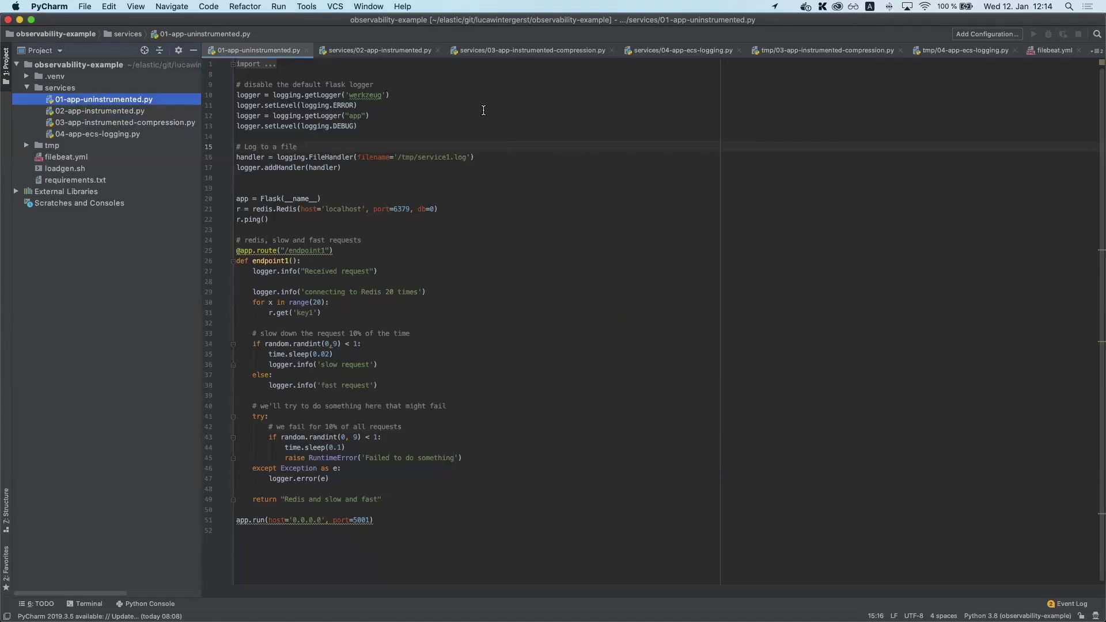
pyautogui.click(458, 167)
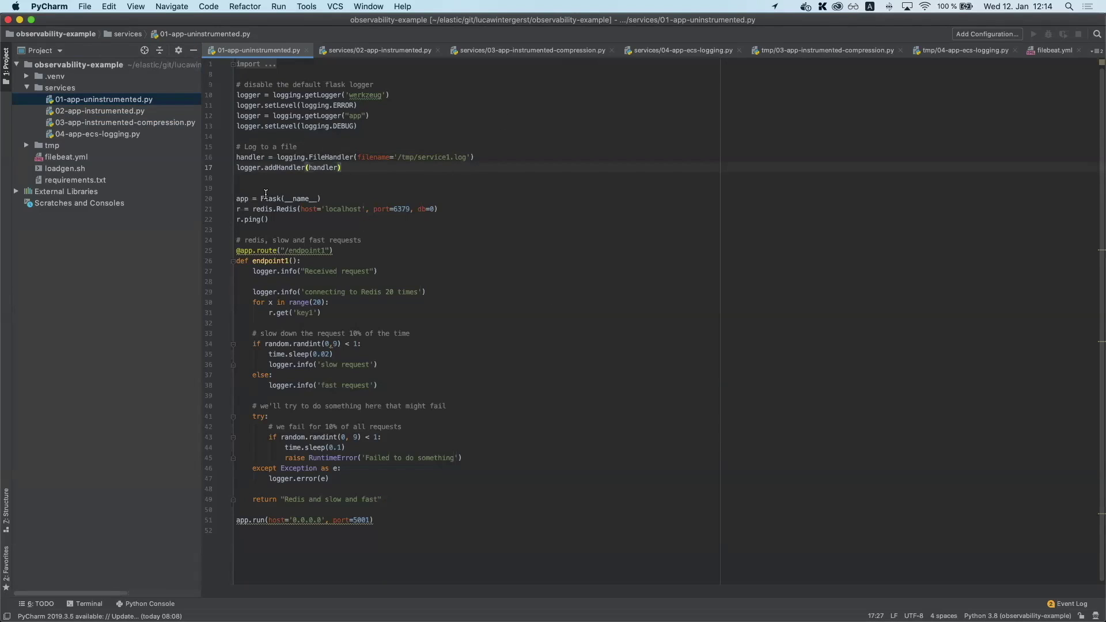
pyautogui.doubleClick(305, 249)
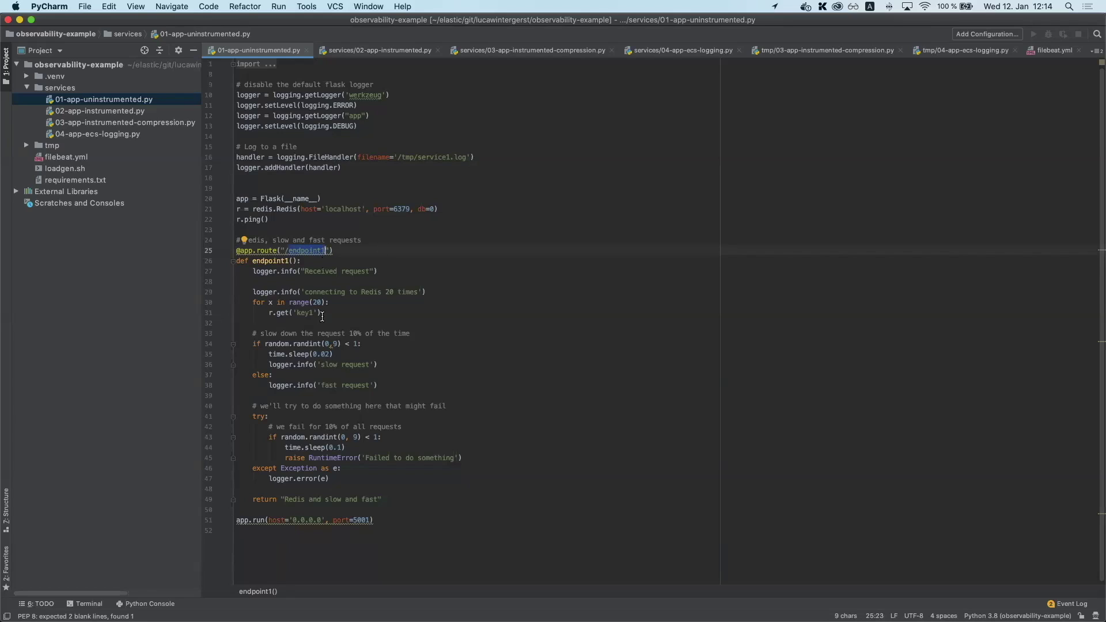
pyautogui.moveTo(321, 324); pyautogui.dragTo(191, 303)
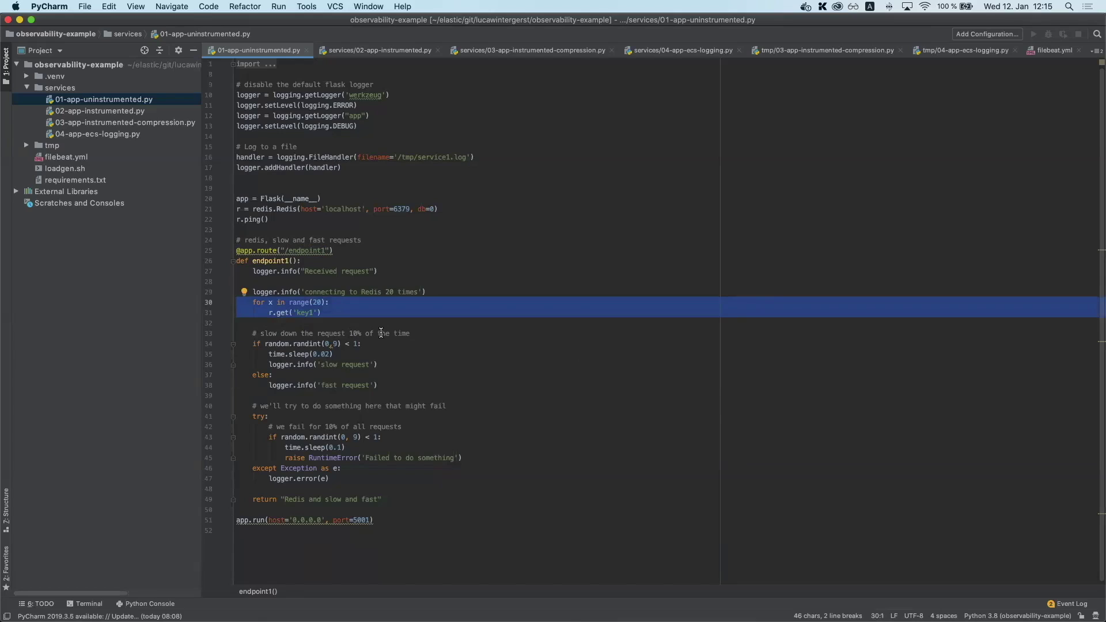
pyautogui.moveTo(420, 334); pyautogui.dragTo(251, 334)
pyautogui.click(328, 353)
pyautogui.click(348, 354)
pyautogui.click(419, 427)
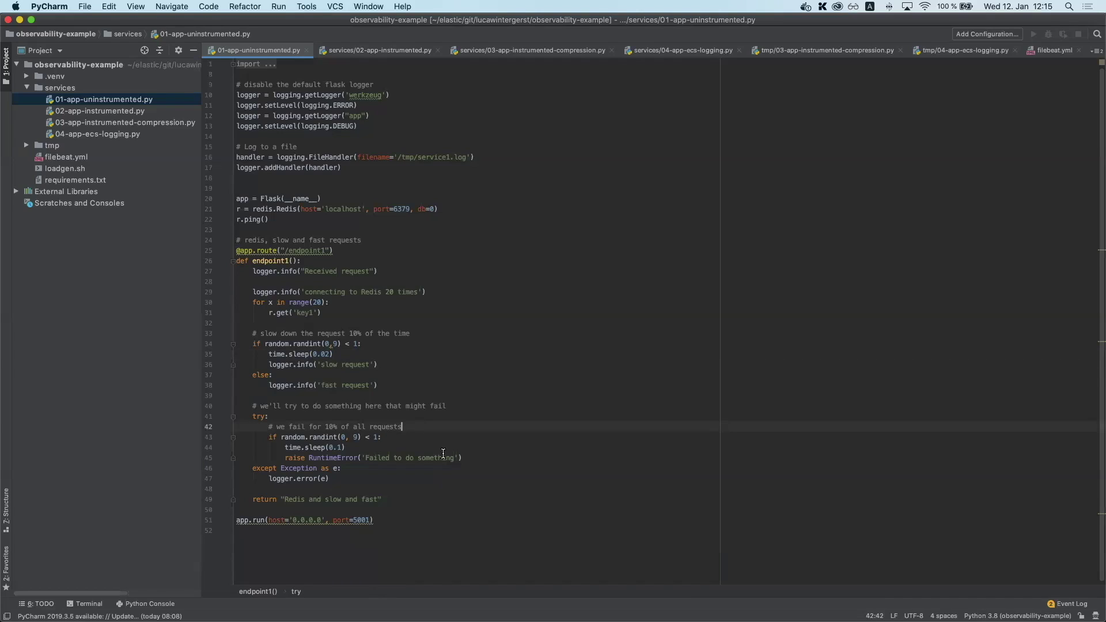
pyautogui.click(485, 456)
# Open the loadgen.sh script that curls endpoint1 on ports 5001–5004.
pyautogui.click(52, 169)
pyautogui.doubleClick(53, 169)
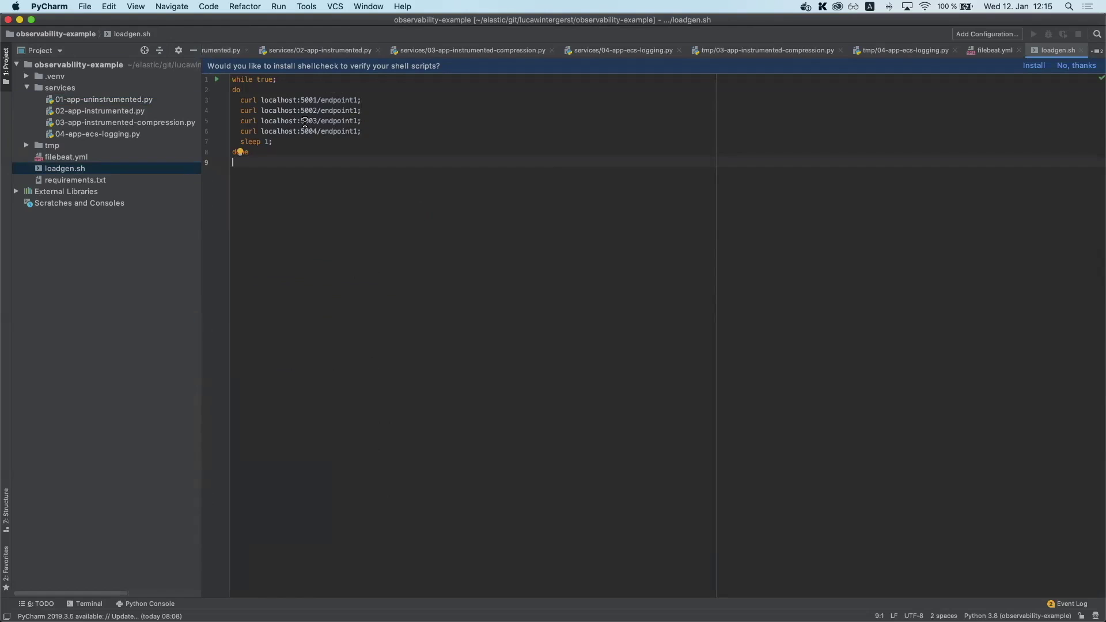
pyautogui.press('super+Tab')
pyautogui.press('super+Tab')
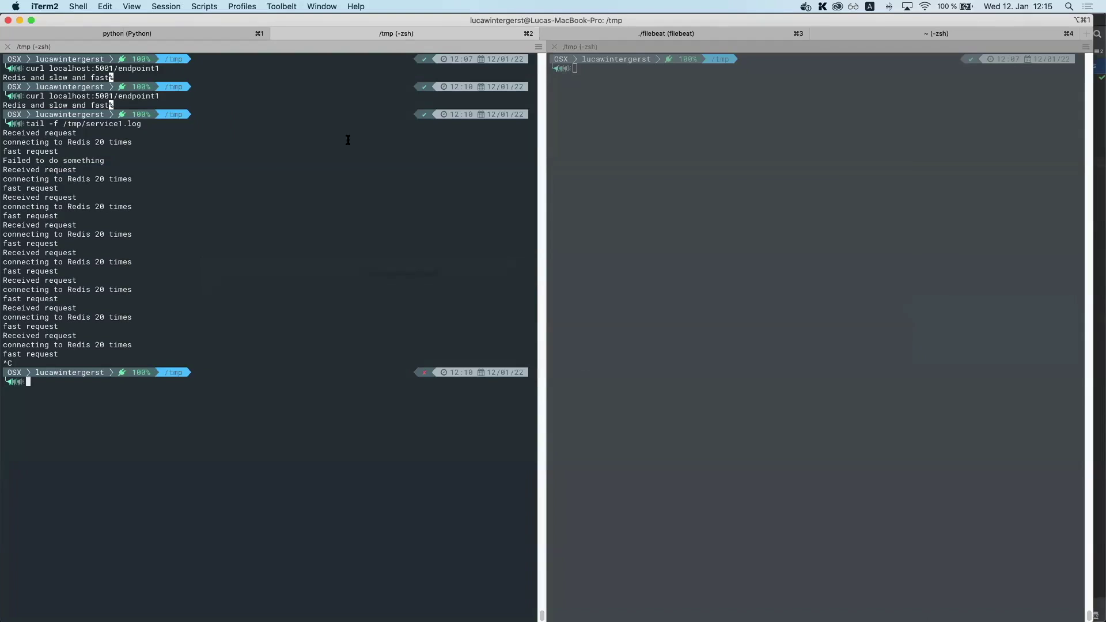
# Follow /tmp/service1.log live with tail -f, stop it, and return to PyCharm.
pyautogui.write('tail')
pyautogui.press('Right')
pyautogui.press('Return')
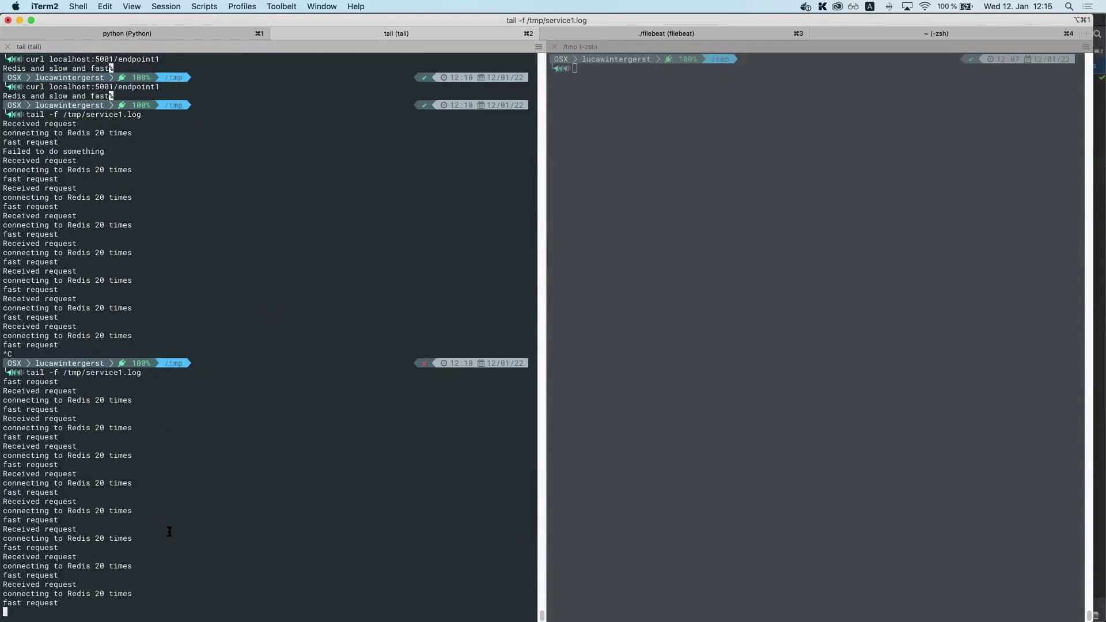
pyautogui.hotkey('ctrl', 'c')
pyautogui.press('super+Tab')
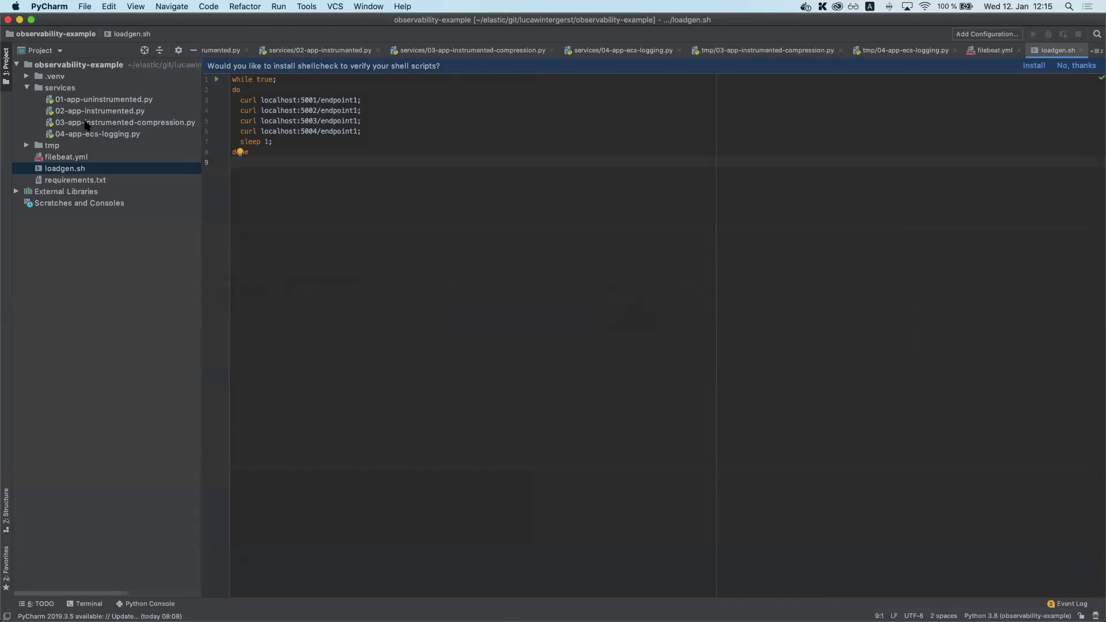
# Diff 01-app-uninstrumented.py against 02-app-instrumented.py and scroll through the changes.
pyautogui.click(100, 101)
pyautogui.rightClick(97, 112)
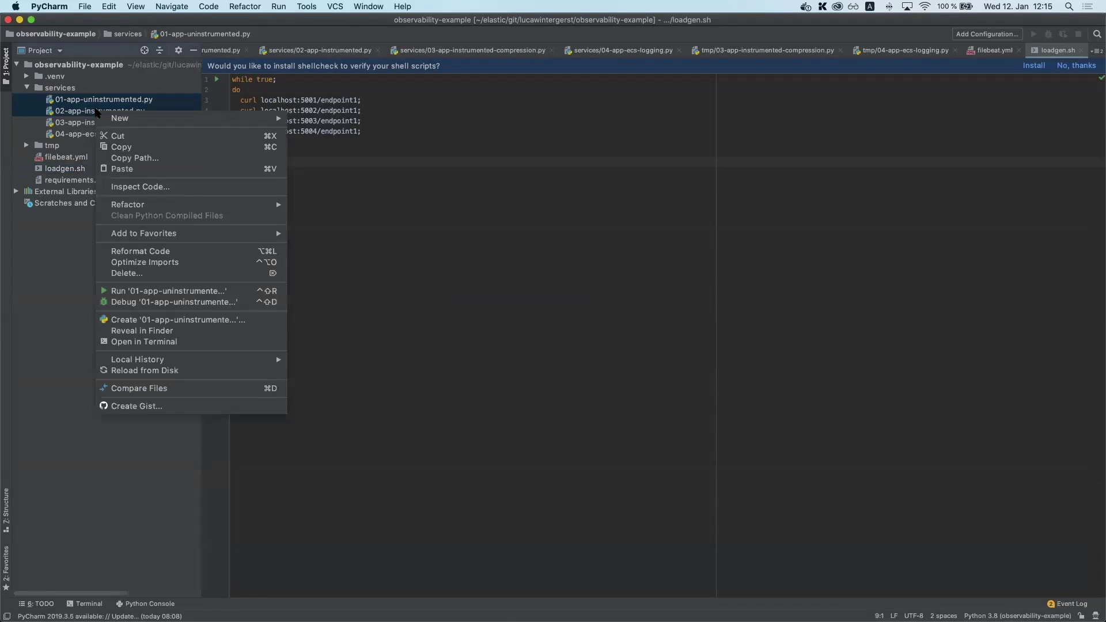
pyautogui.click(171, 388)
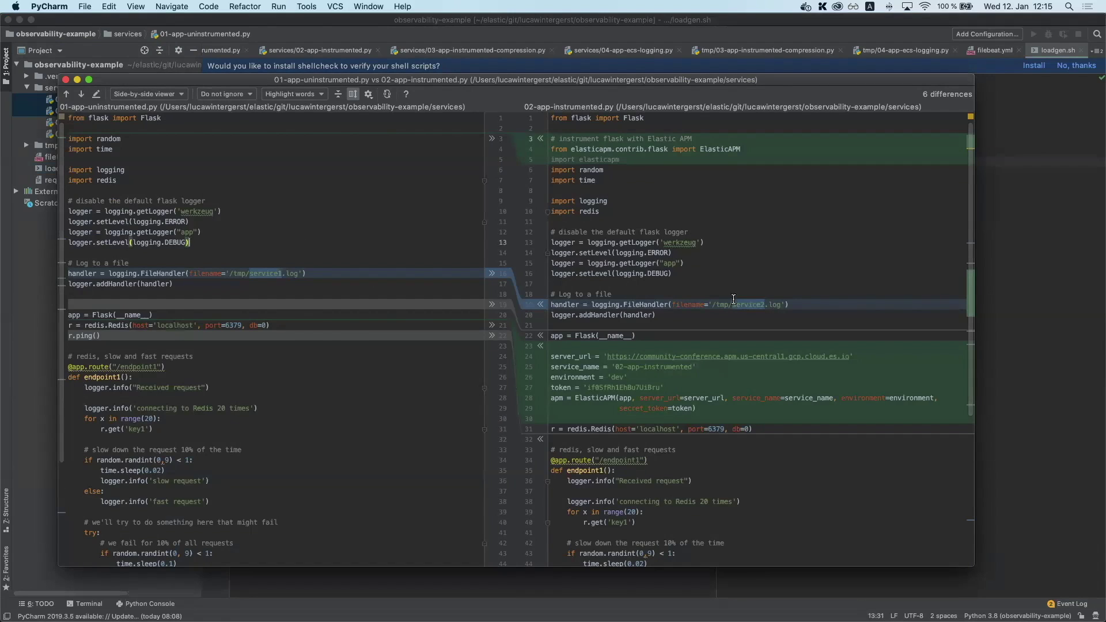
pyautogui.scroll(-1, 749, 313)
pyautogui.click(749, 314)
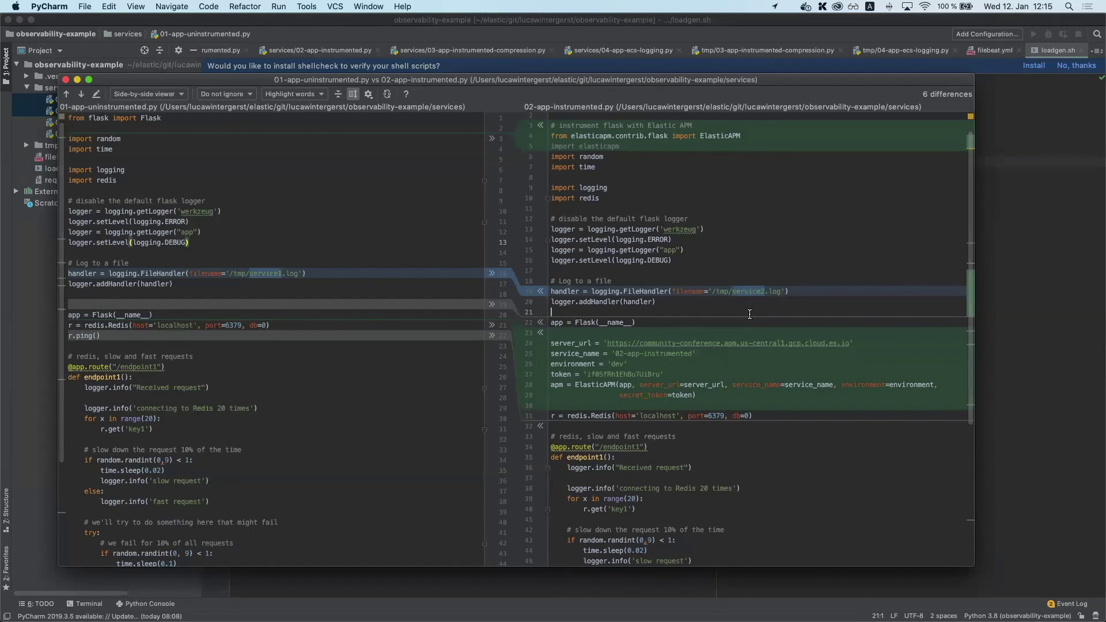
pyautogui.scroll(-1, 751, 312)
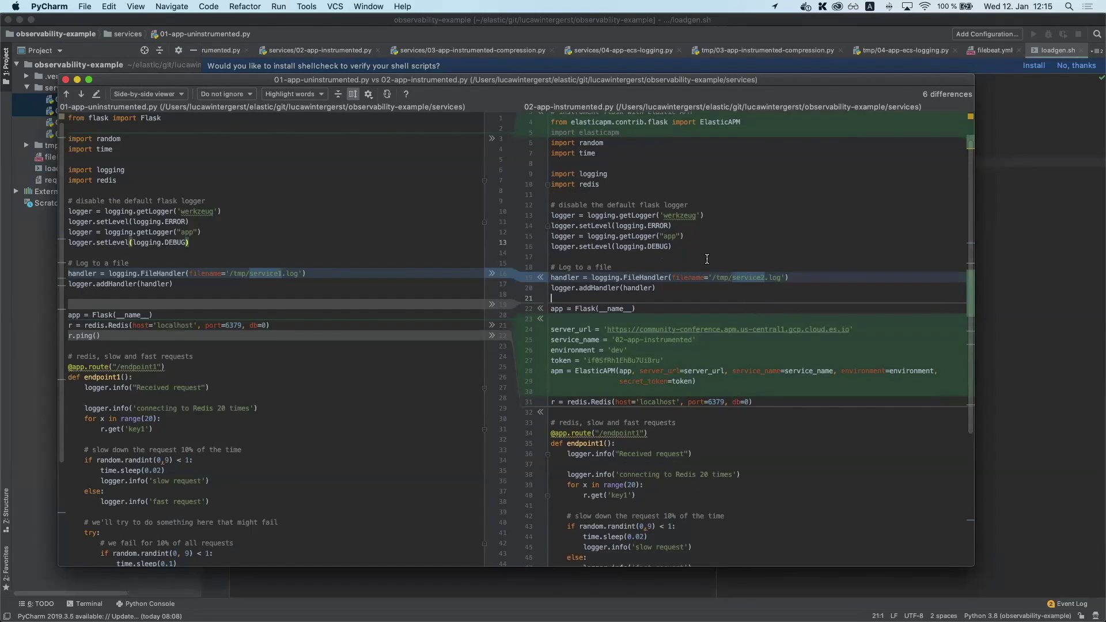
pyautogui.scroll(-1, 706, 259)
pyautogui.scroll(2, 707, 259)
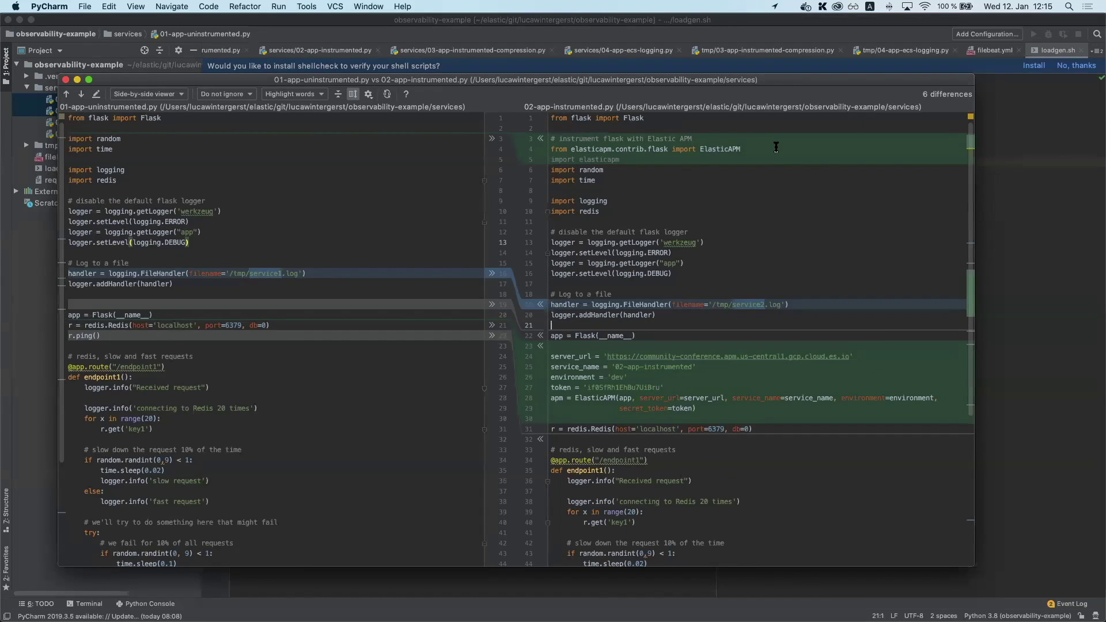
# Highlight the added ElasticAPM import and APM configuration lines 24–29, including the environment setting.
pyautogui.moveTo(776, 147); pyautogui.dragTo(552, 150)
pyautogui.scroll(-2, 599, 322)
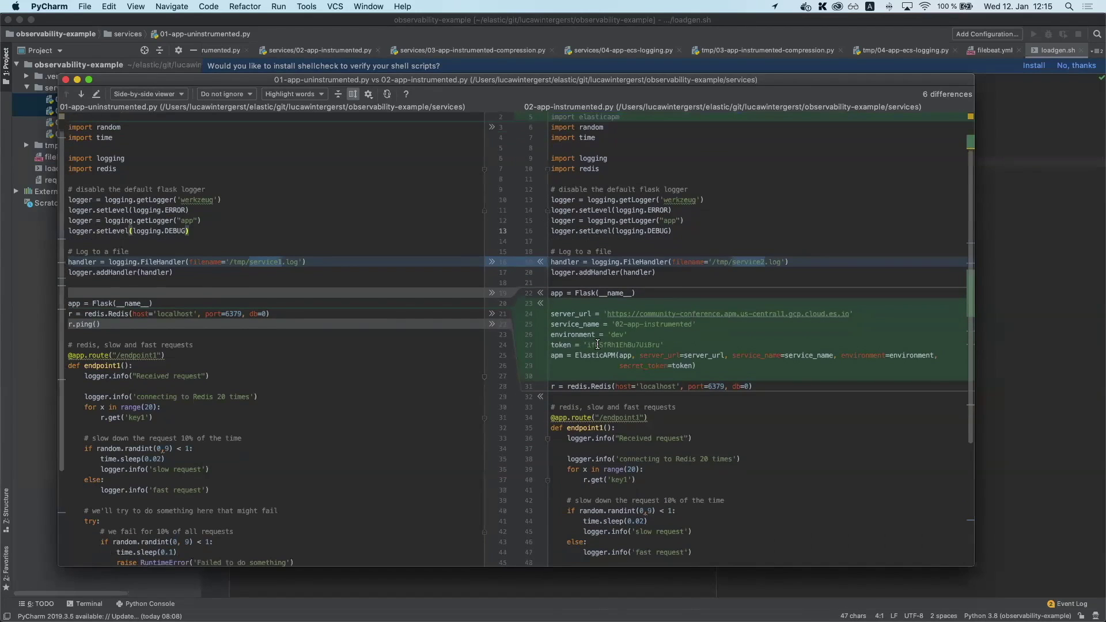
pyautogui.moveTo(551, 375); pyautogui.dragTo(551, 313)
pyautogui.click(589, 334)
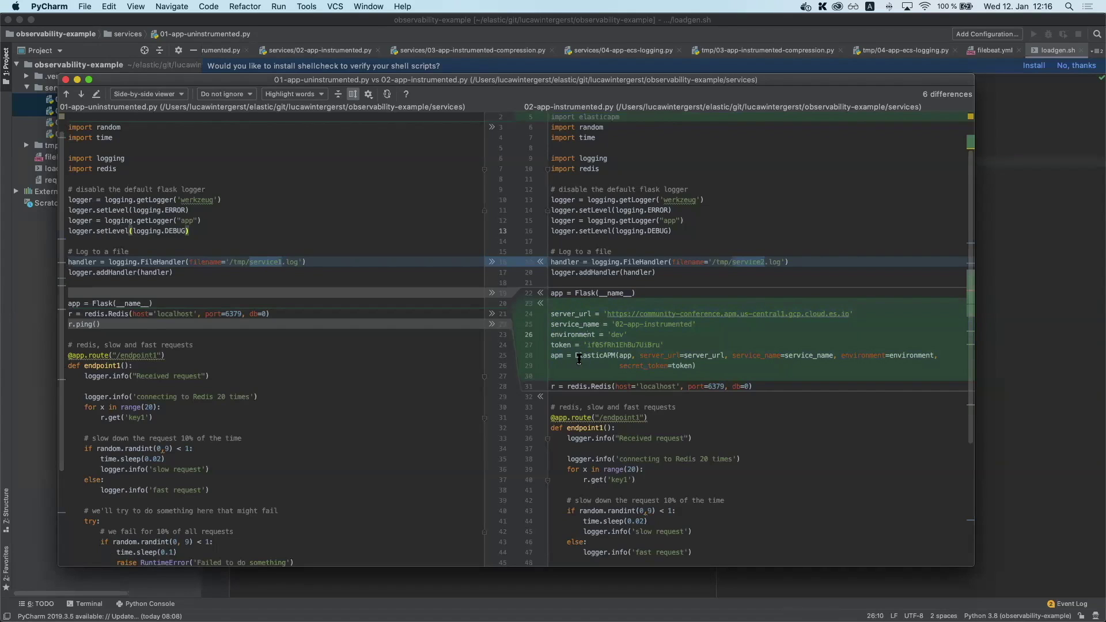
pyautogui.click(556, 376)
pyautogui.scroll(-6, 553, 376)
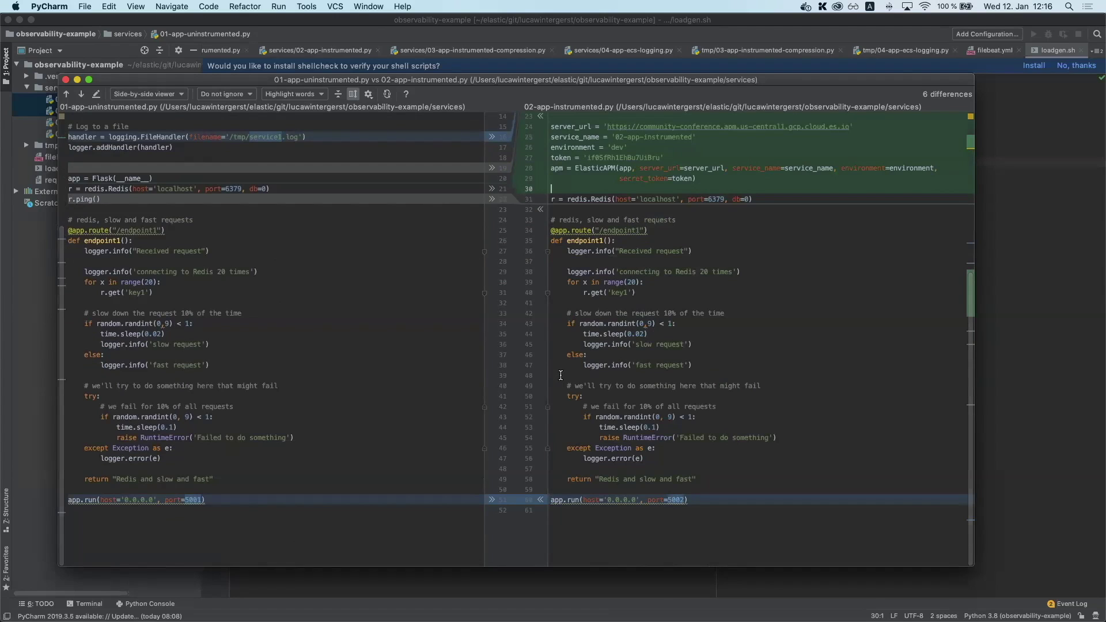
pyautogui.press('super+Tab')
pyautogui.press('super+Tab')
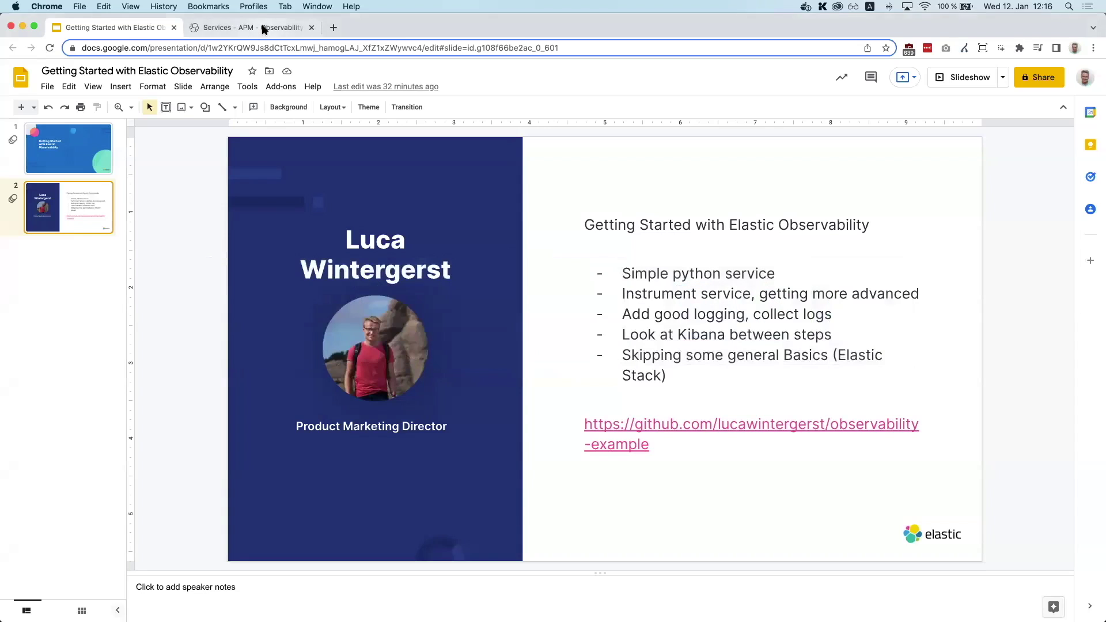
# Open the 02-app-instrumented service from the APM Services list and view its charts.
pyautogui.click(264, 26)
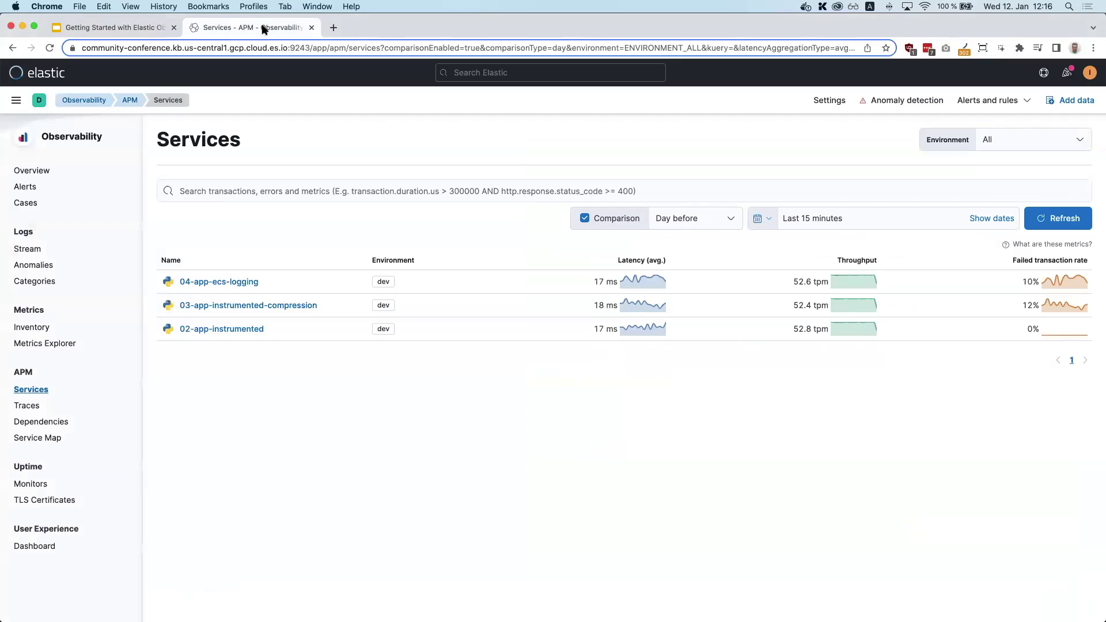
pyautogui.click(242, 329)
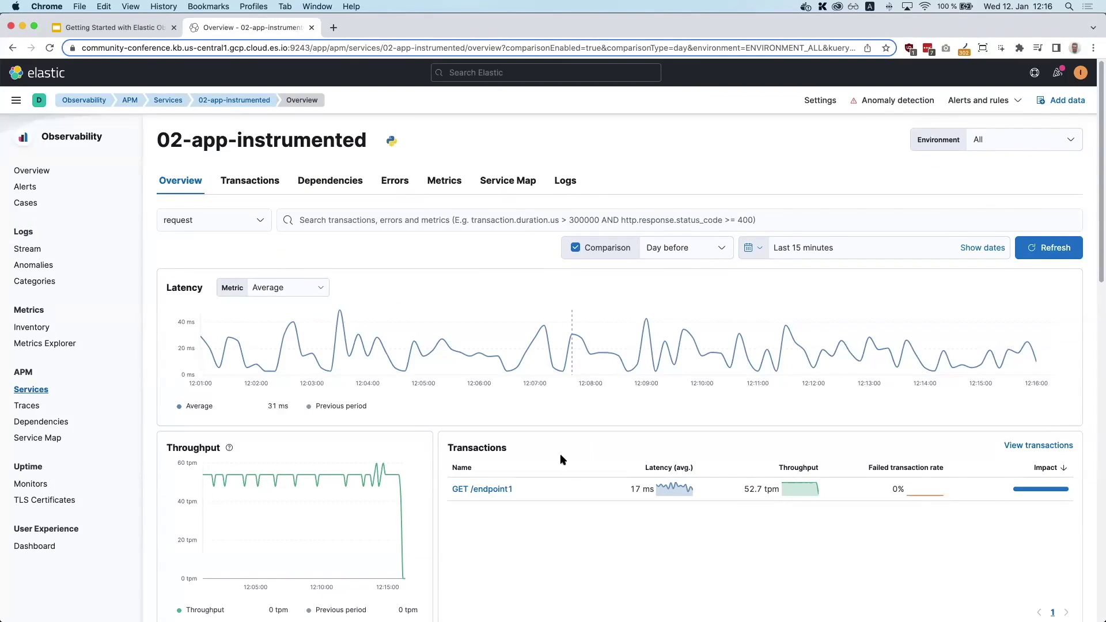
pyautogui.scroll(-1, 552, 546)
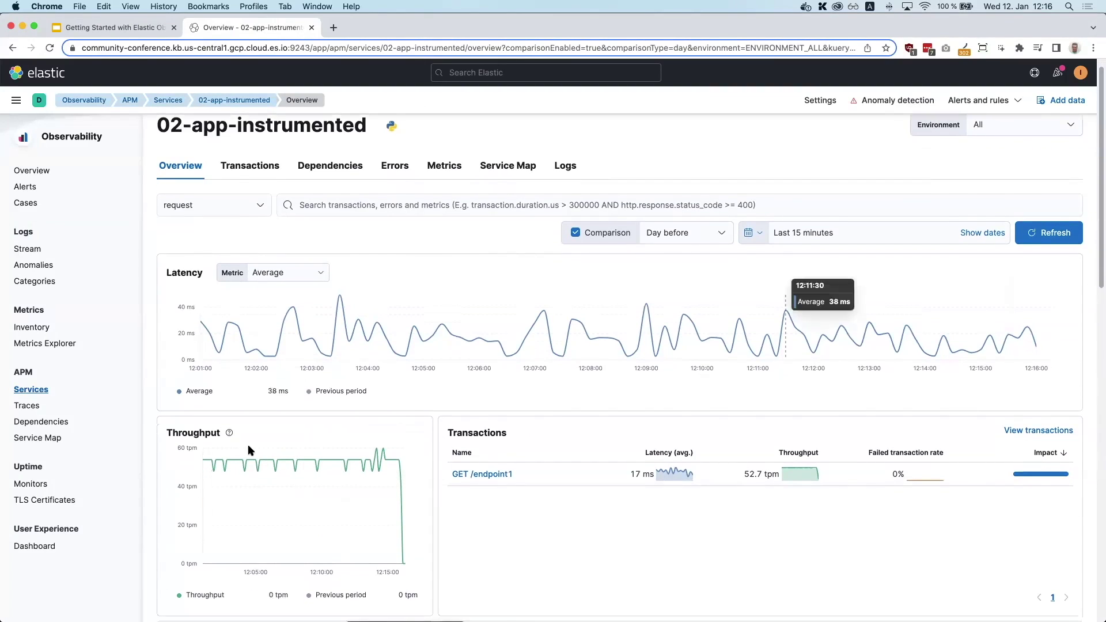
# Open the GET /endpoint1 transaction details and scroll through the page.
pyautogui.click(508, 475)
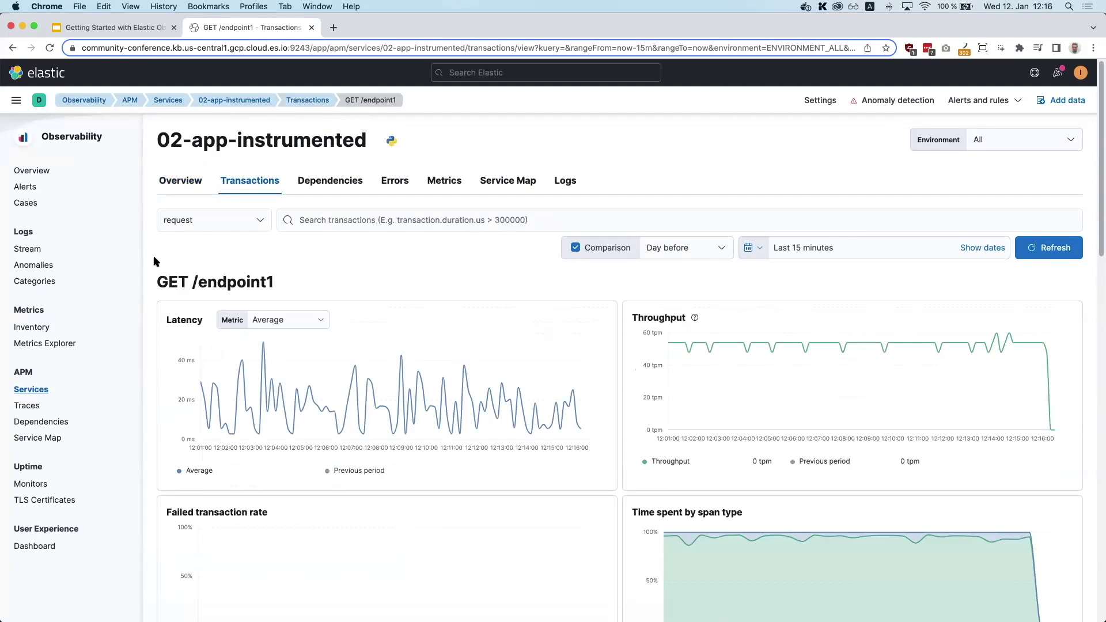
pyautogui.scroll(-3, 151, 258)
pyautogui.scroll(-10, 147, 255)
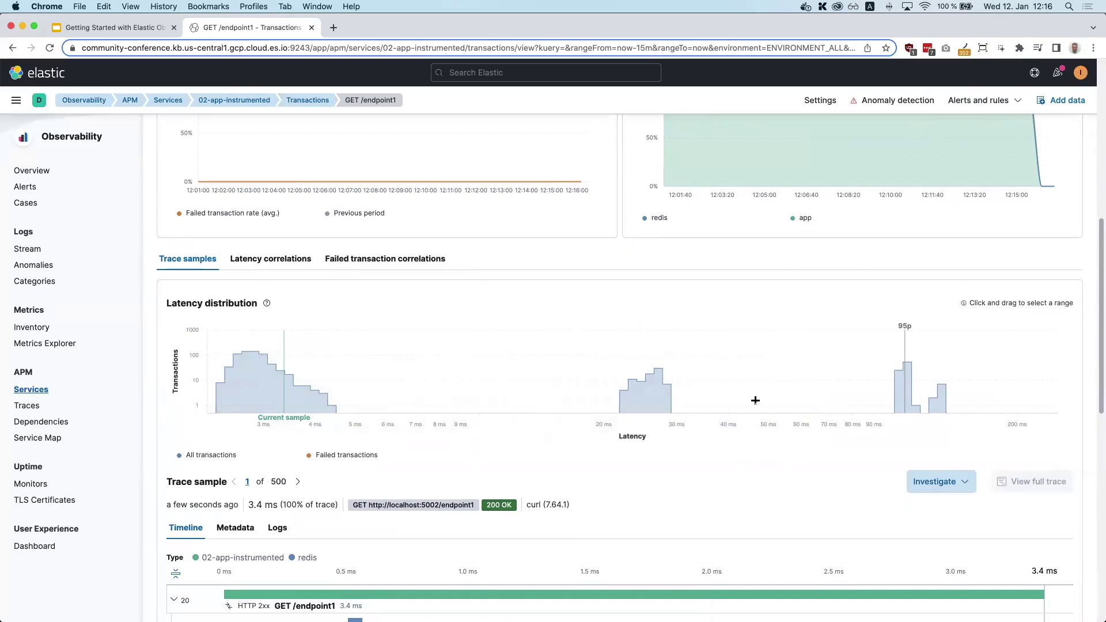
pyautogui.scroll(-2, 820, 483)
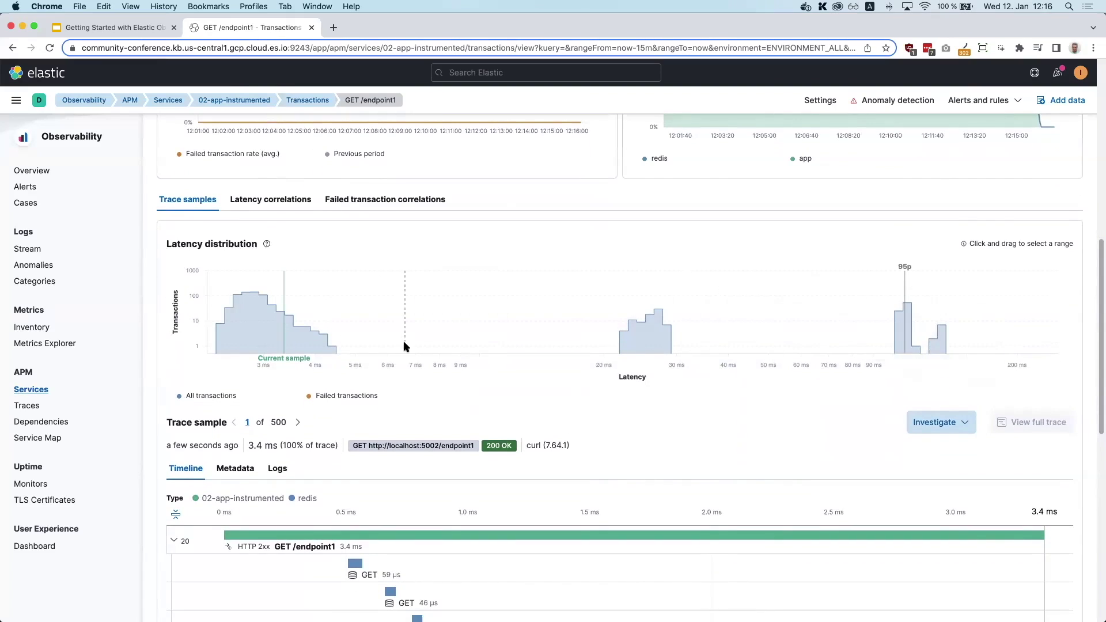
pyautogui.scroll(-5, 299, 351)
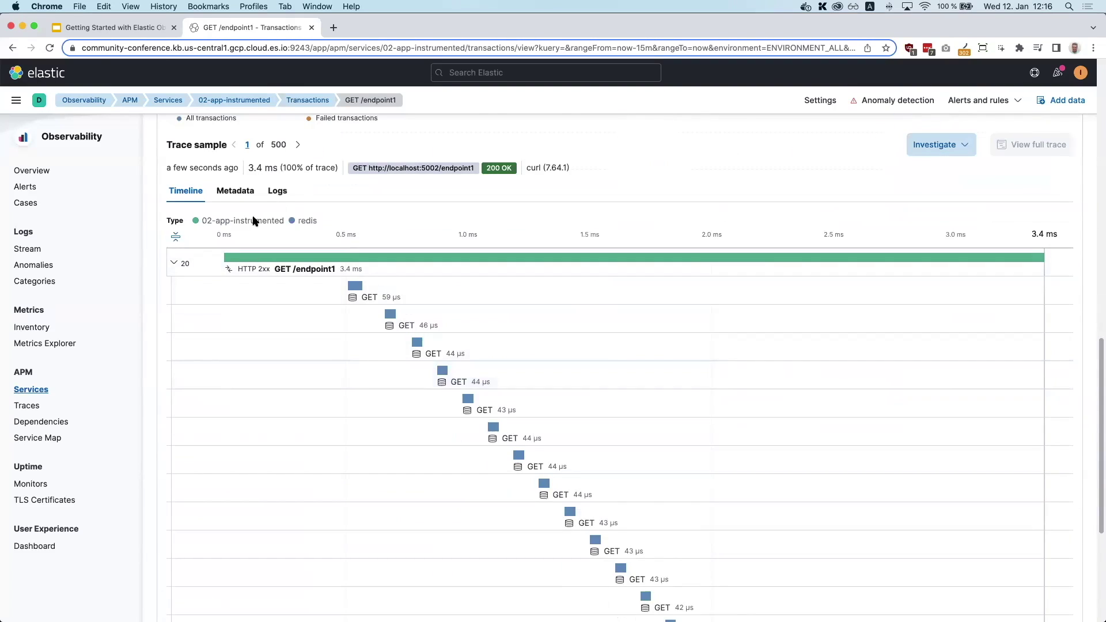
pyautogui.scroll(-1, 253, 230)
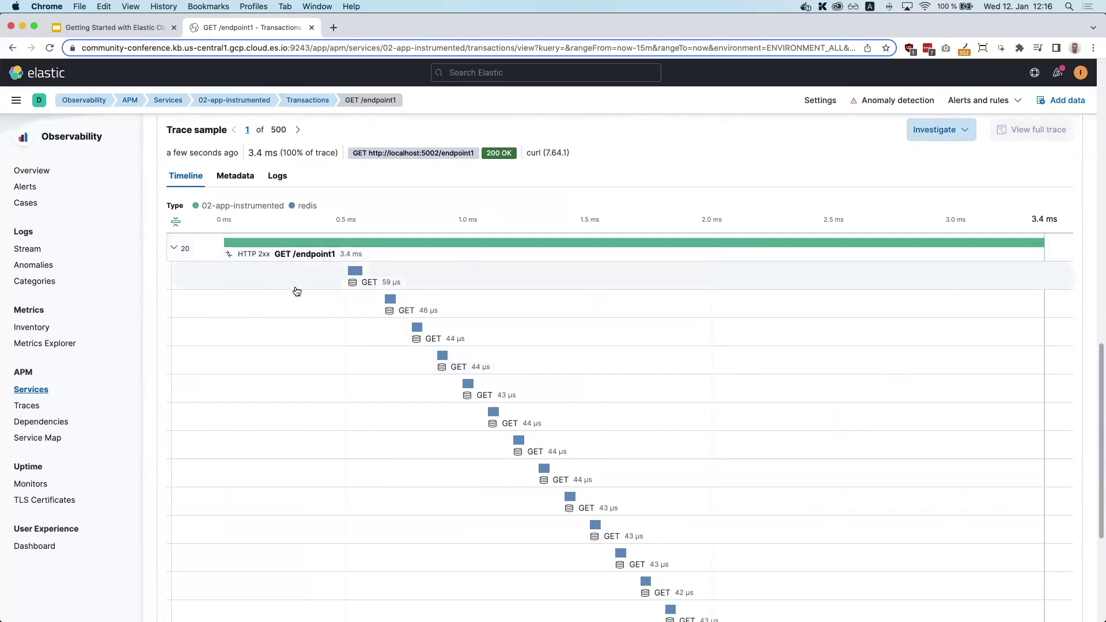
pyautogui.scroll(-1, 463, 438)
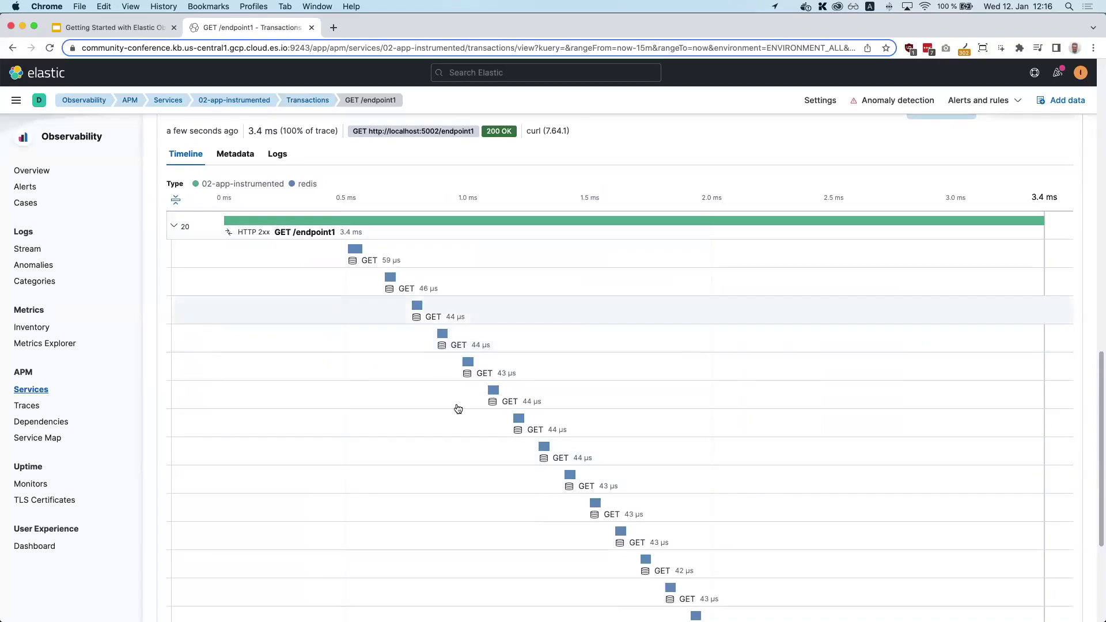
pyautogui.scroll(-3, 506, 505)
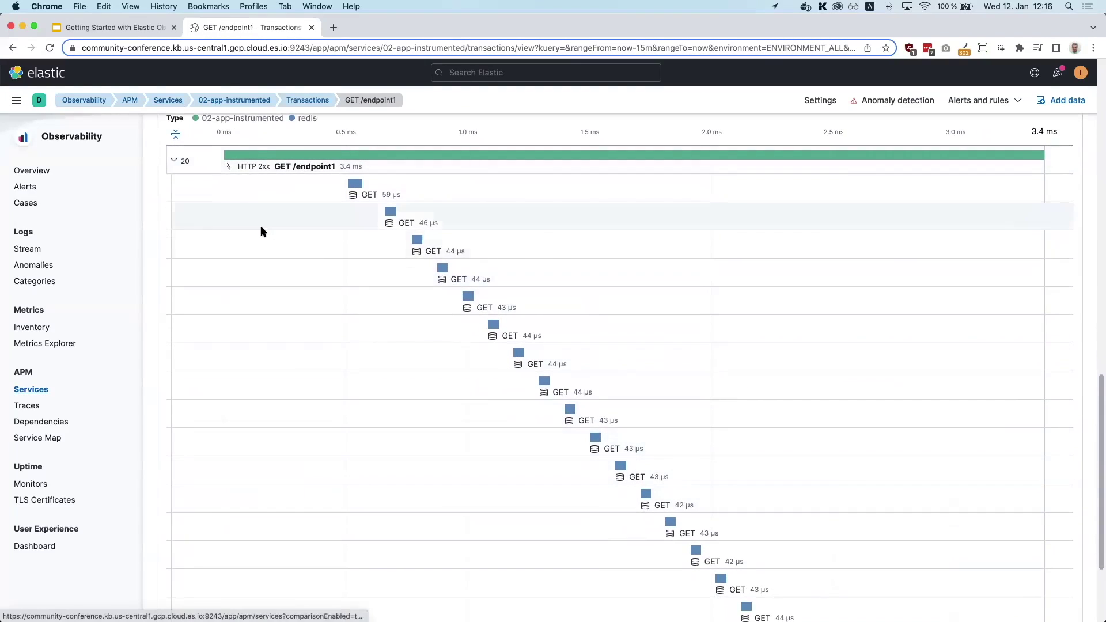
pyautogui.scroll(1, 300, 163)
pyautogui.scroll(3, 300, 167)
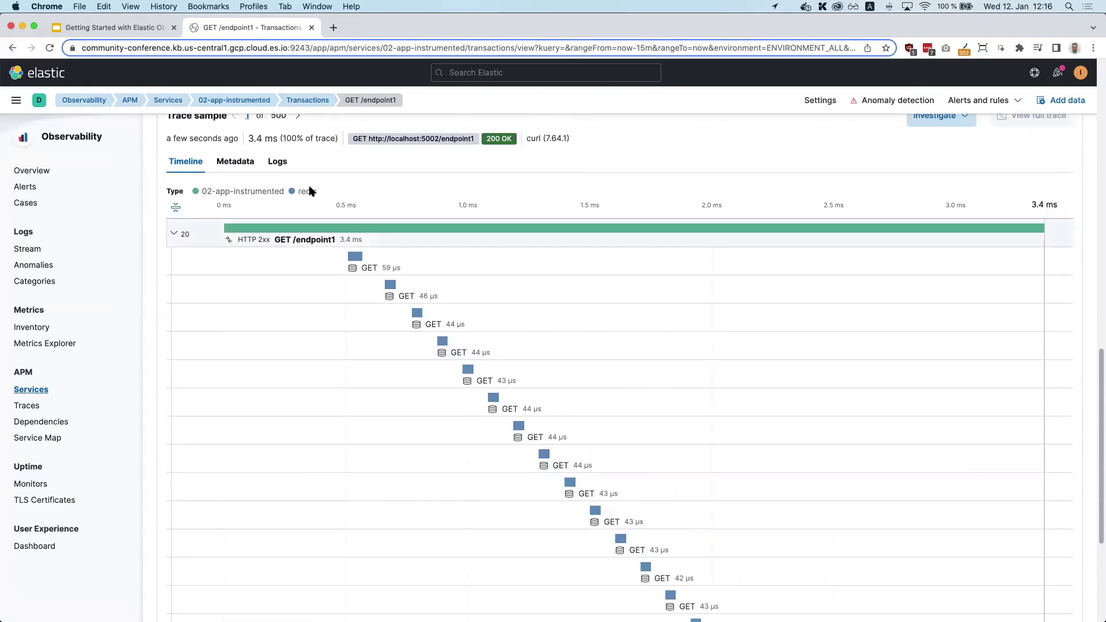
pyautogui.scroll(5, 380, 253)
pyautogui.scroll(10, 433, 271)
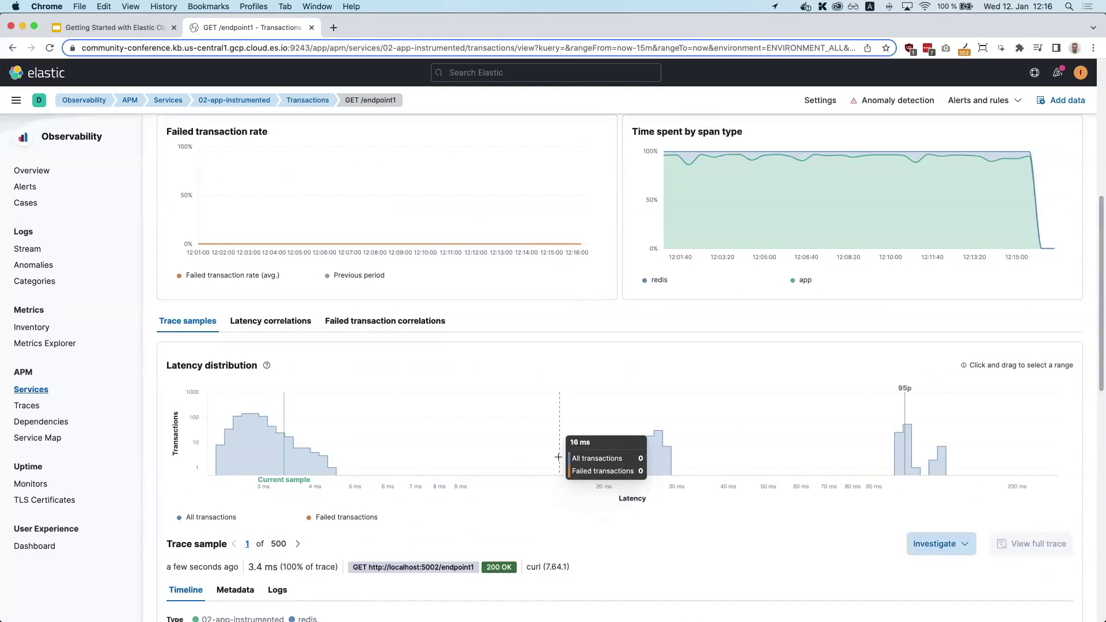
# Select the 16–42 ms latency range and inspect the 26 ms Redis GET trace sample.
pyautogui.moveTo(558, 456); pyautogui.dragTo(740, 450)
pyautogui.scroll(-9, 679, 575)
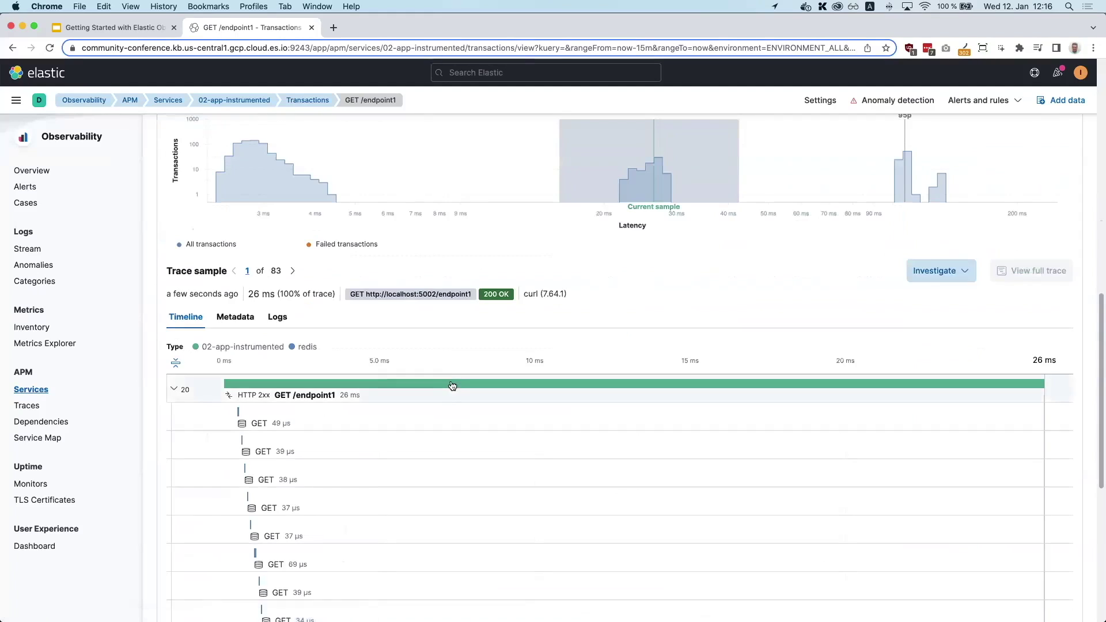
pyautogui.scroll(-3, 437, 341)
pyautogui.scroll(-9, 353, 289)
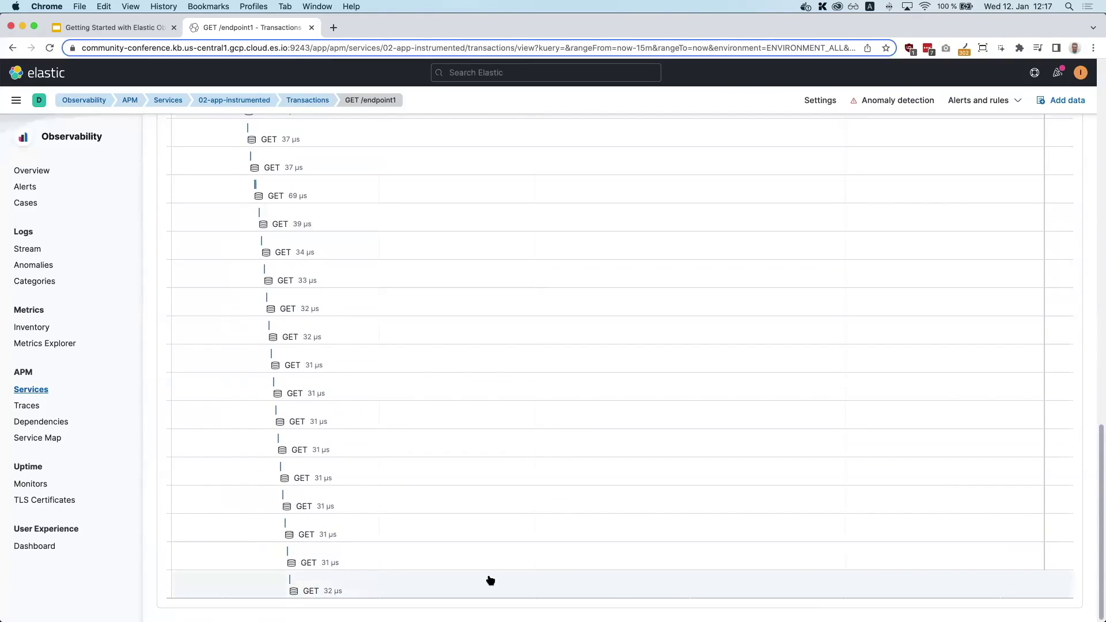
pyautogui.scroll(18, 1048, 560)
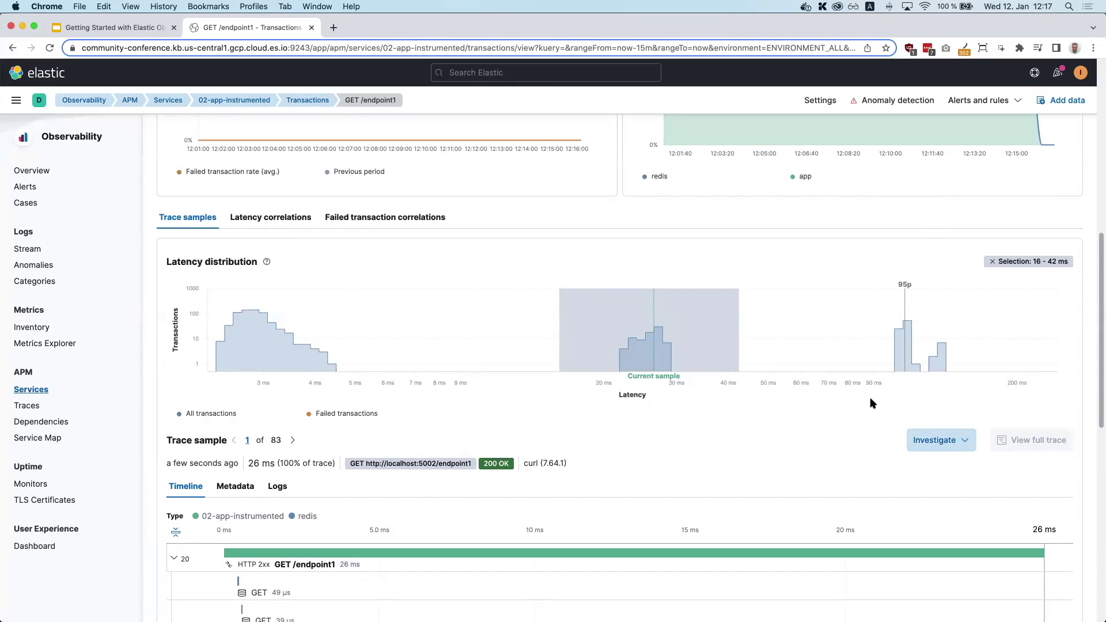
pyautogui.press('super+Tab')
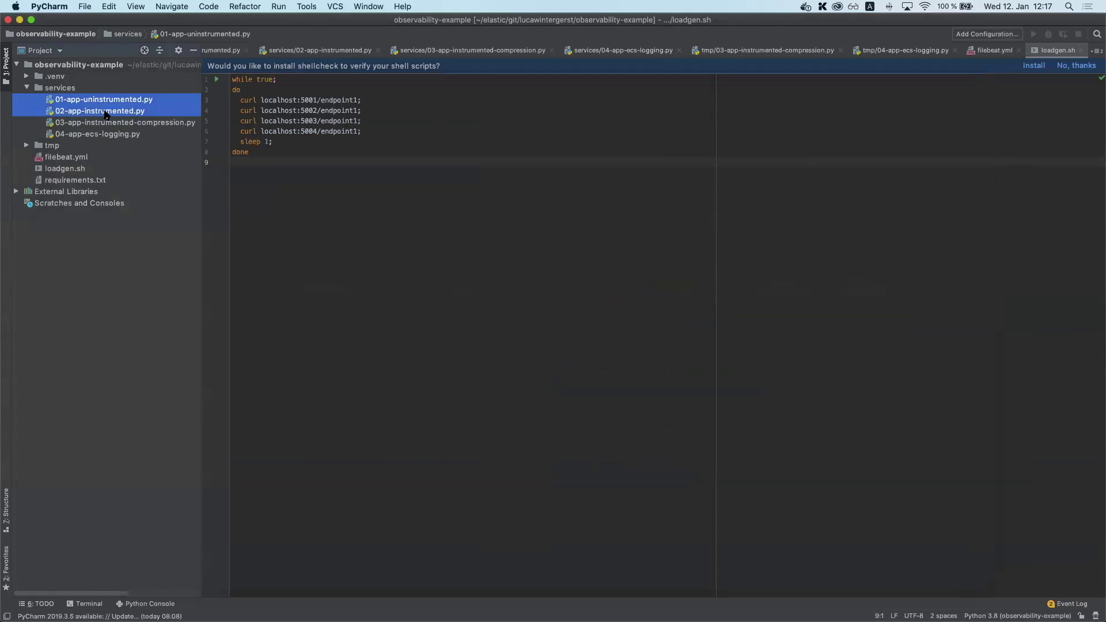
# Diff 02-app-instrumented.py against 03-app-instrumented-compression.py.
pyautogui.click(106, 113)
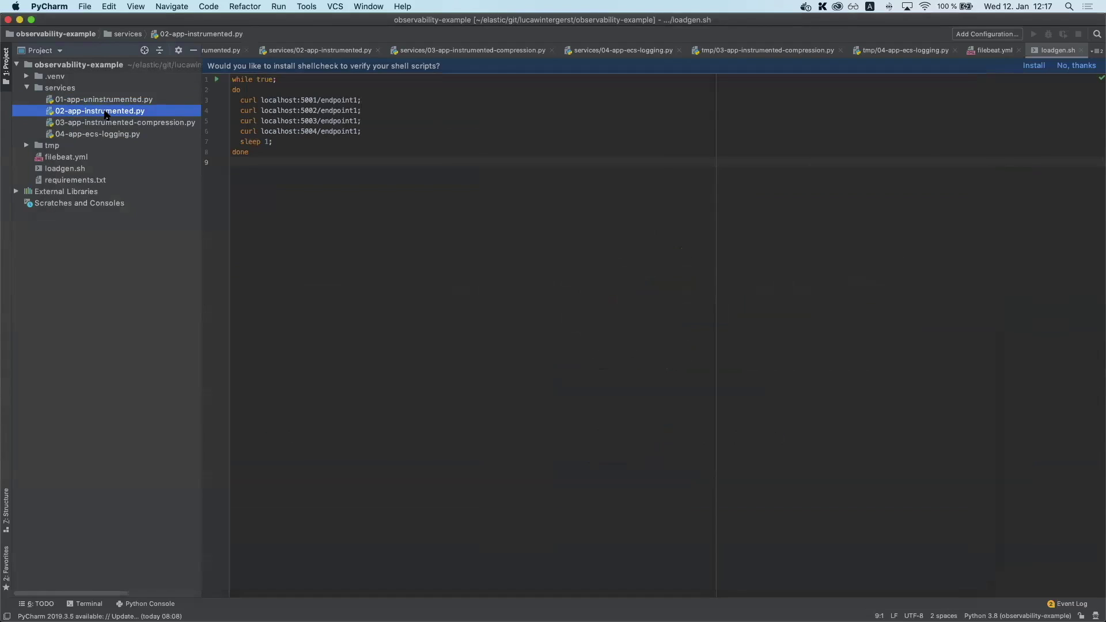
pyautogui.keyDown('shift'); pyautogui.click(123, 125); pyautogui.keyUp('shift')
pyautogui.rightClick(123, 125)
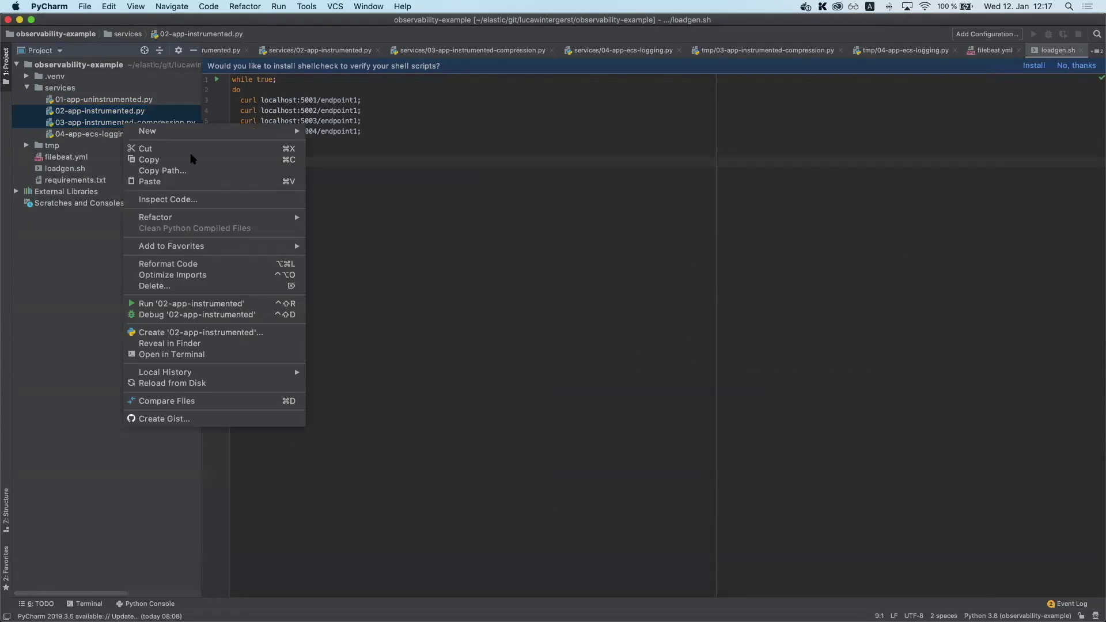
pyautogui.click(198, 401)
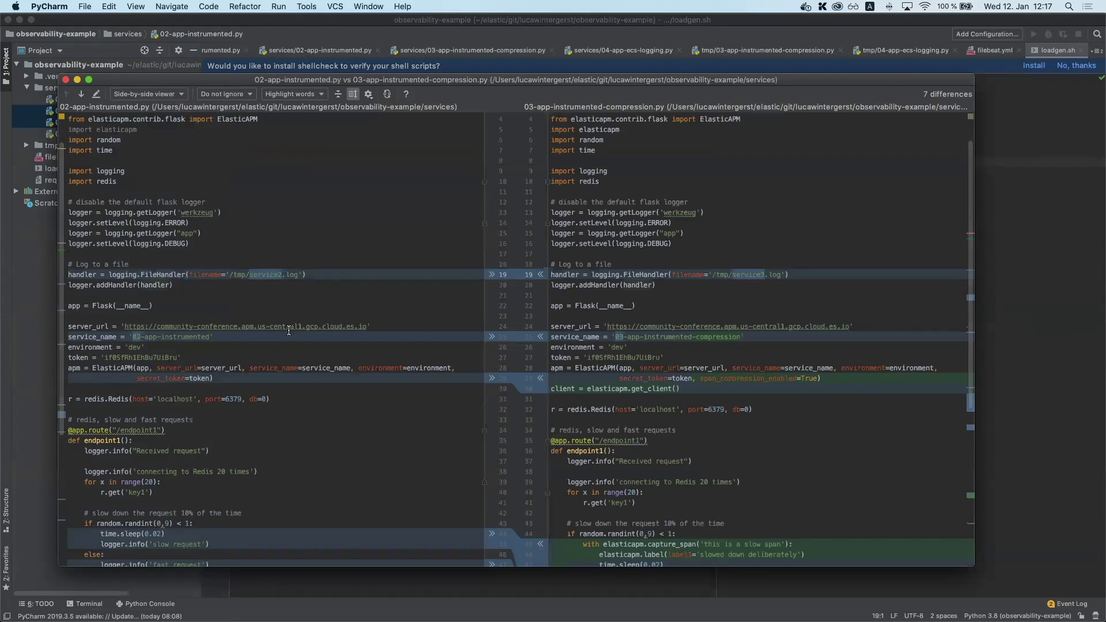
pyautogui.scroll(-4, 289, 330)
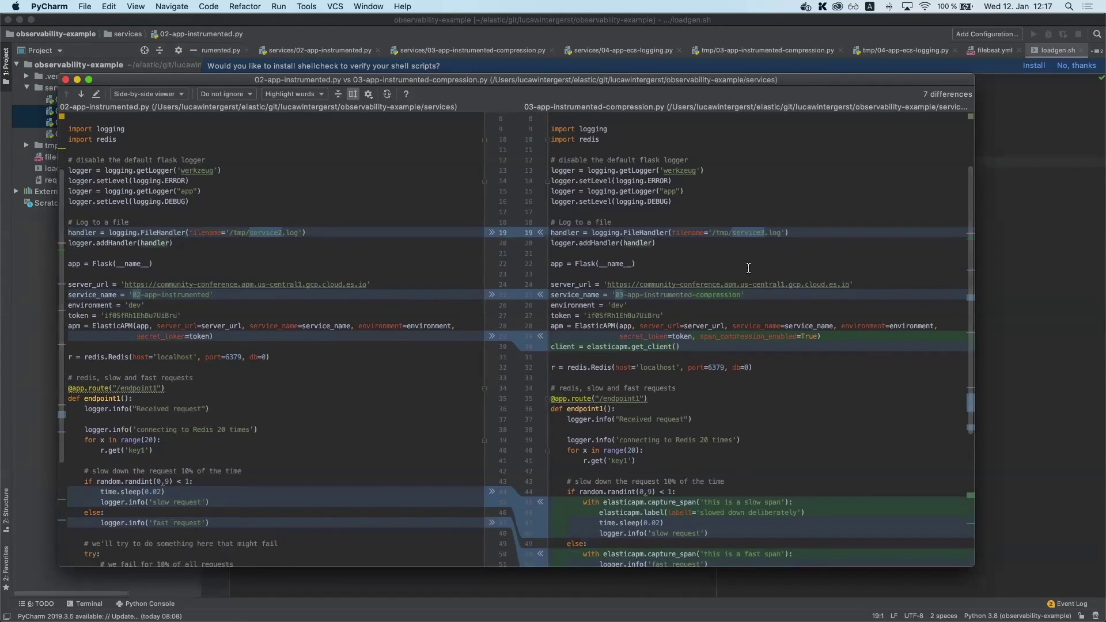
pyautogui.scroll(-4, 714, 253)
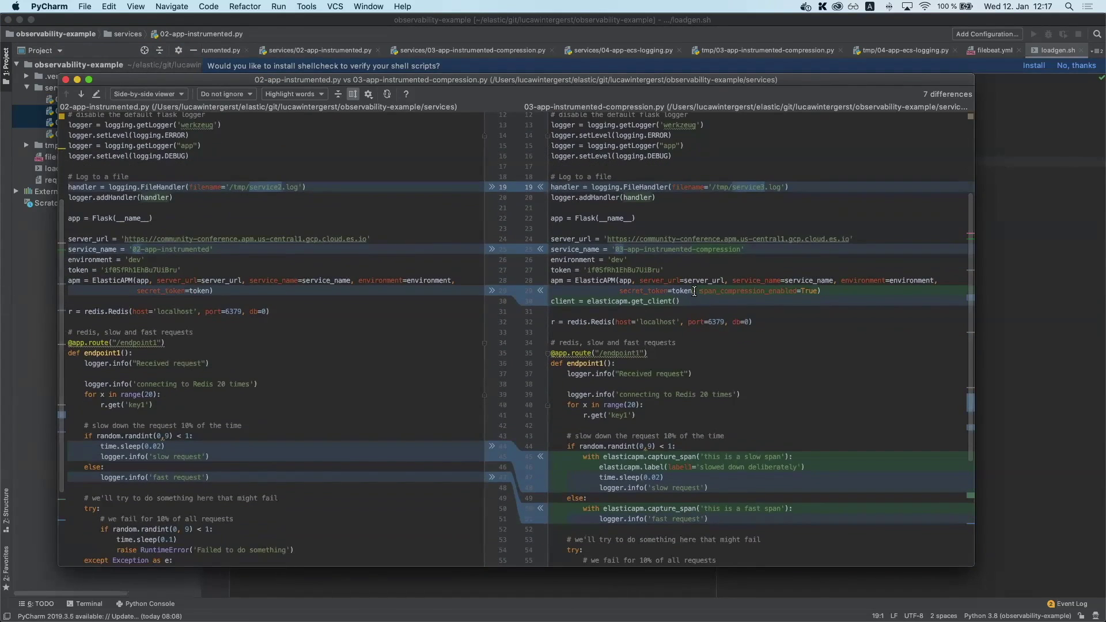
# Highlight the added span_compression_enabled=True, 'slowed down deliberately' label and client.capture_exception() call.
pyautogui.moveTo(692, 290); pyautogui.dragTo(818, 290)
pyautogui.scroll(-6, 798, 257)
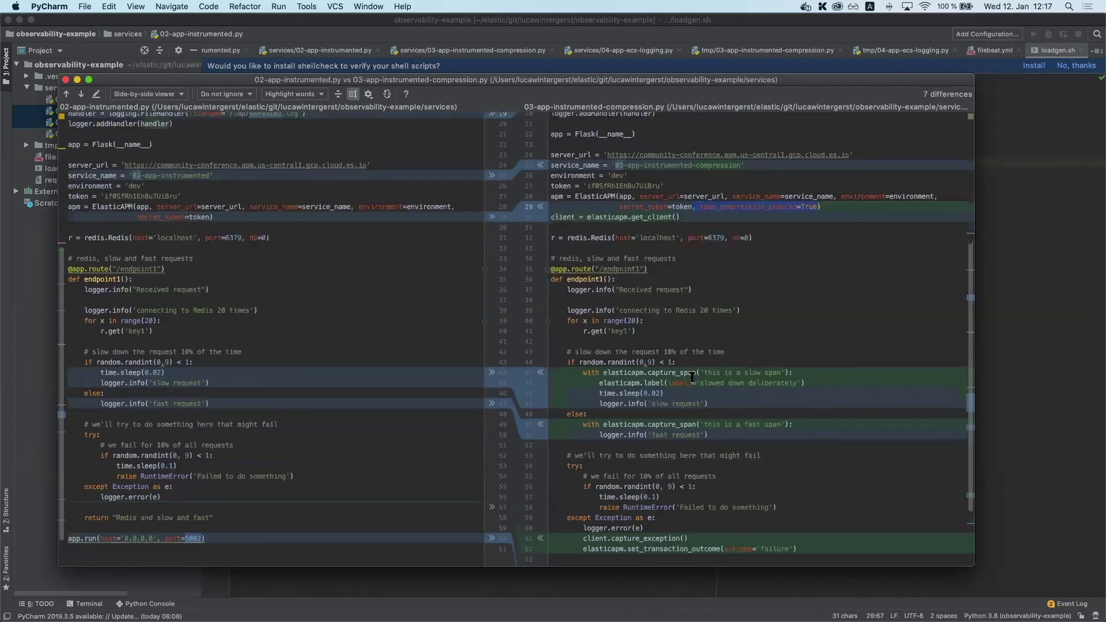
pyautogui.scroll(-2, 638, 269)
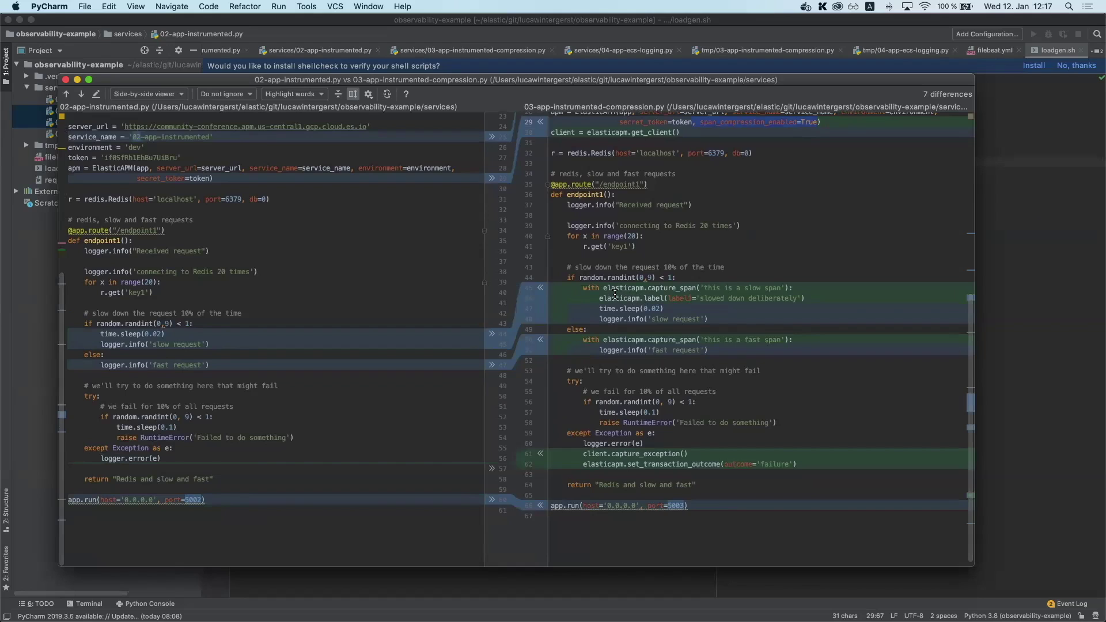
pyautogui.moveTo(599, 296); pyautogui.dragTo(807, 298)
pyautogui.scroll(-1, 685, 448)
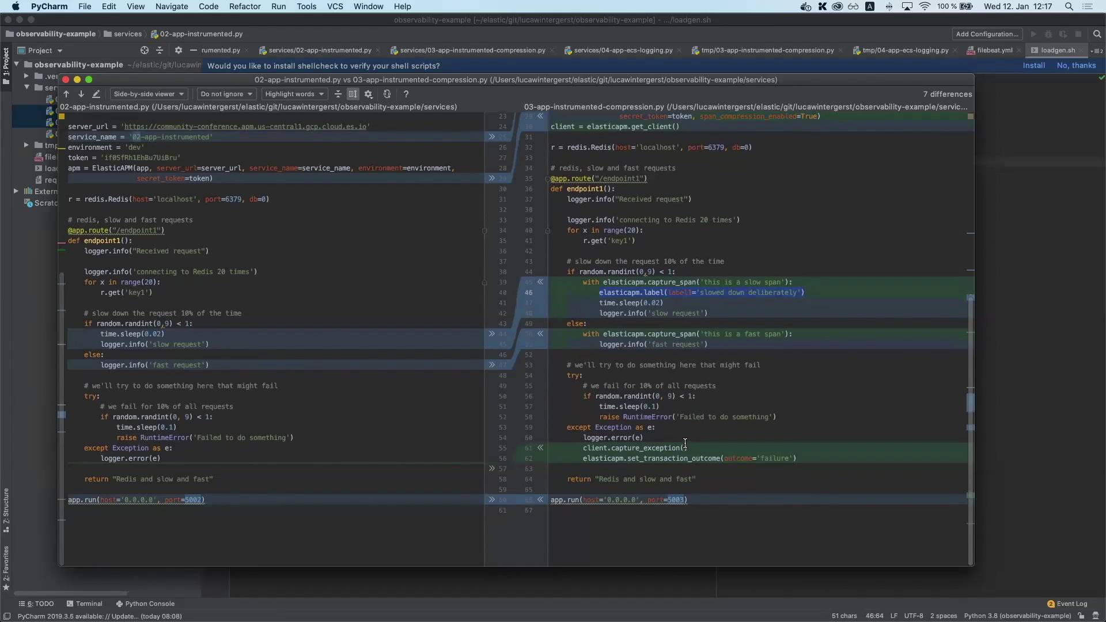
pyautogui.moveTo(686, 447); pyautogui.dragTo(756, 458)
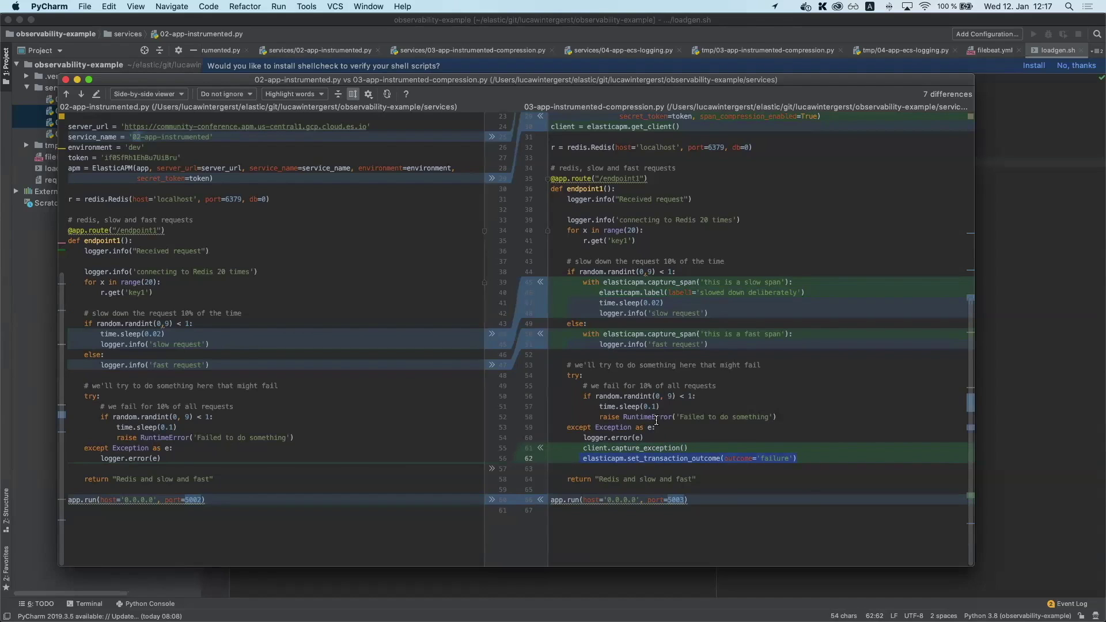
pyautogui.press('super+Tab')
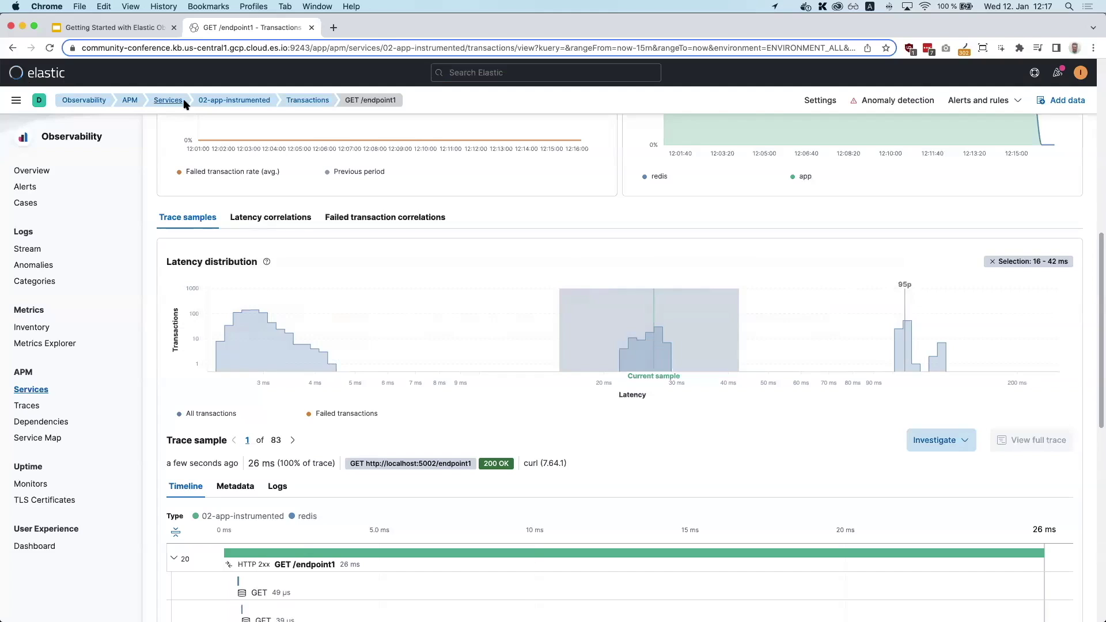
# Open the 03-app-instrumented-compression service and its GET /endpoint1 transaction details.
pyautogui.click(167, 102)
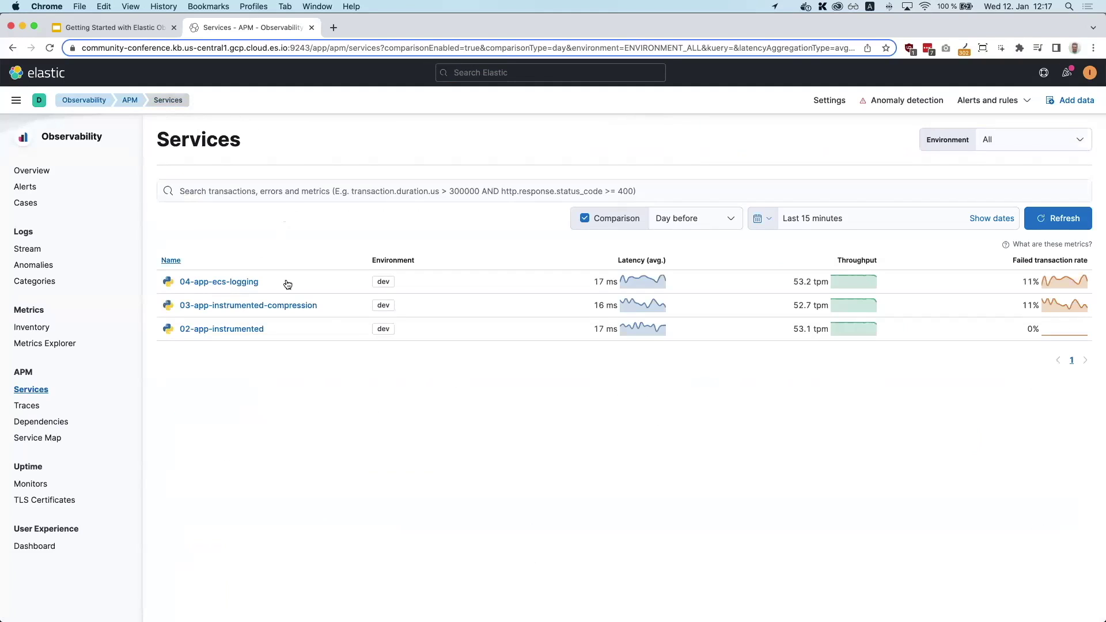
pyautogui.click(279, 306)
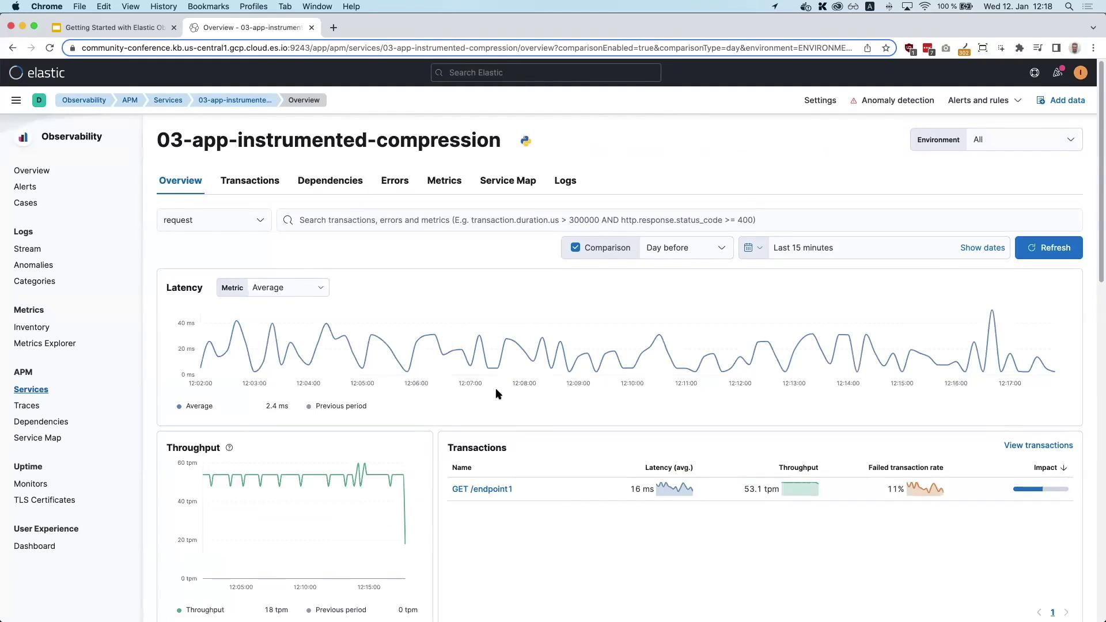
pyautogui.scroll(-5, 508, 500)
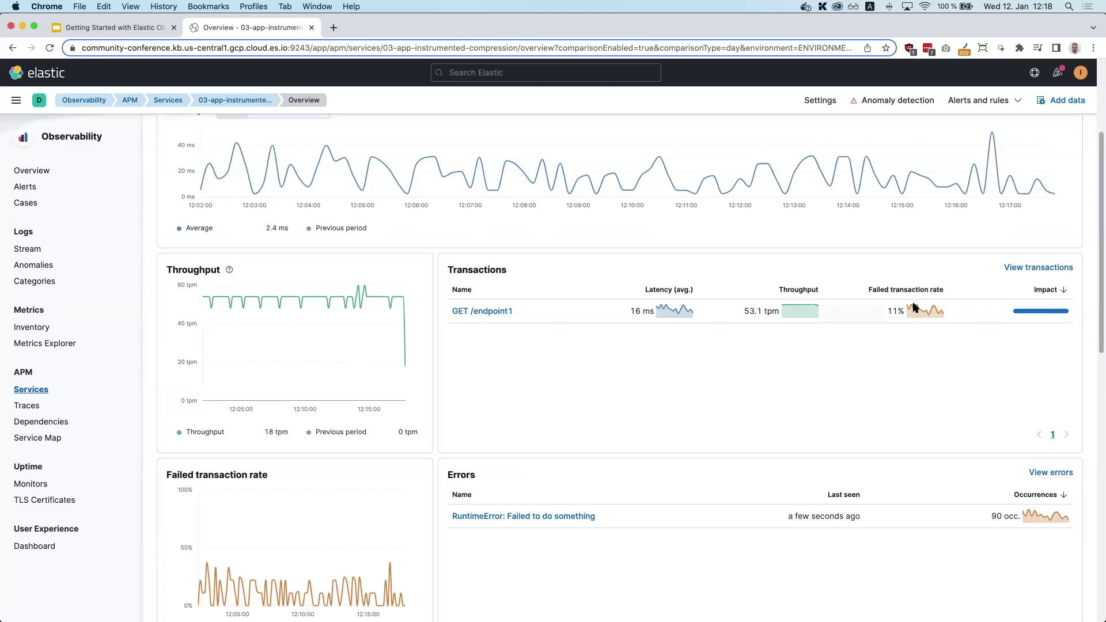
pyautogui.scroll(-1, 731, 429)
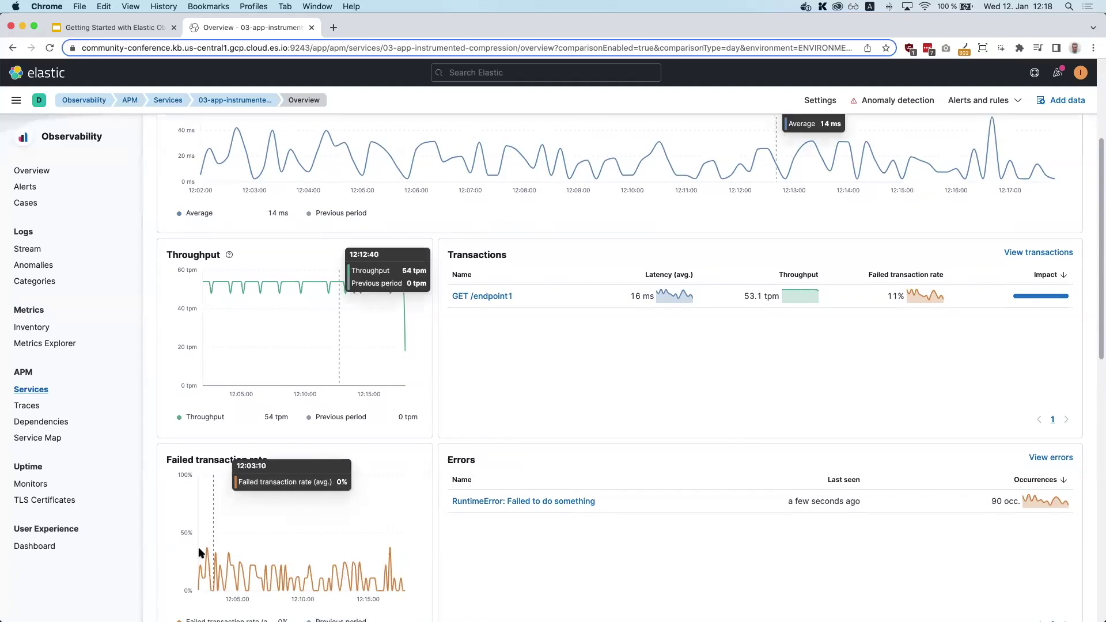
pyautogui.click(499, 298)
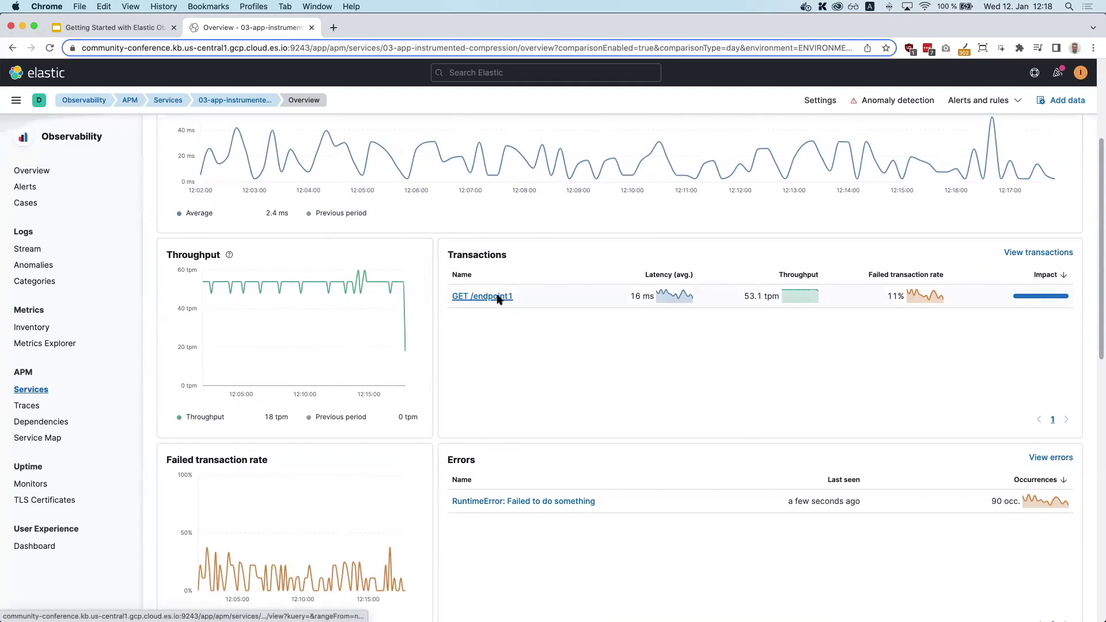
pyautogui.scroll(-5, 182, 234)
pyautogui.scroll(-3, 181, 240)
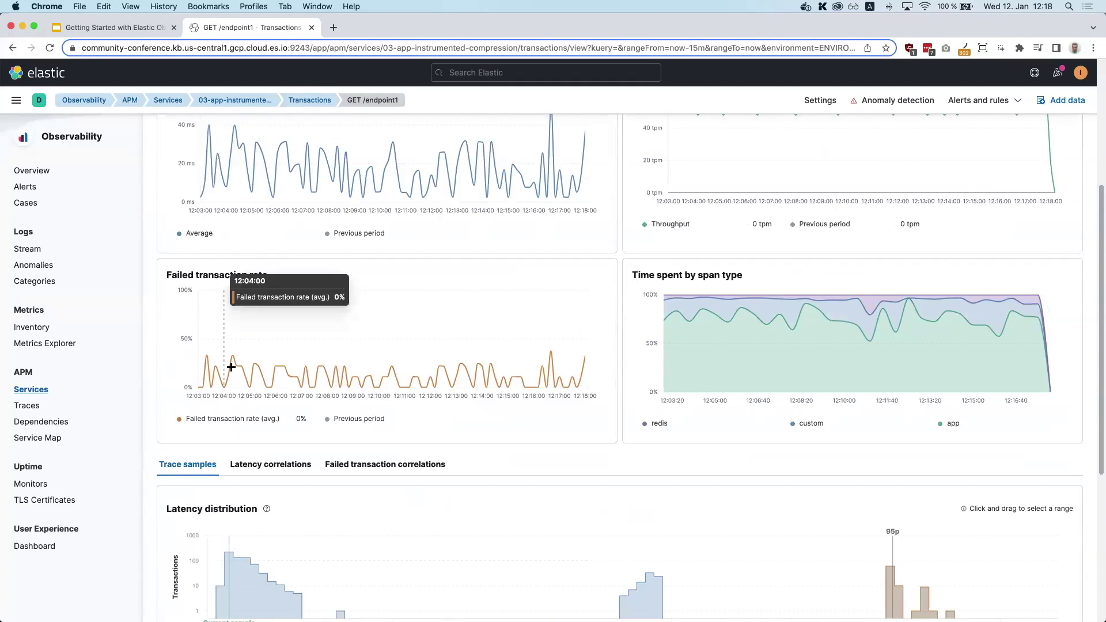
pyautogui.scroll(10, 582, 374)
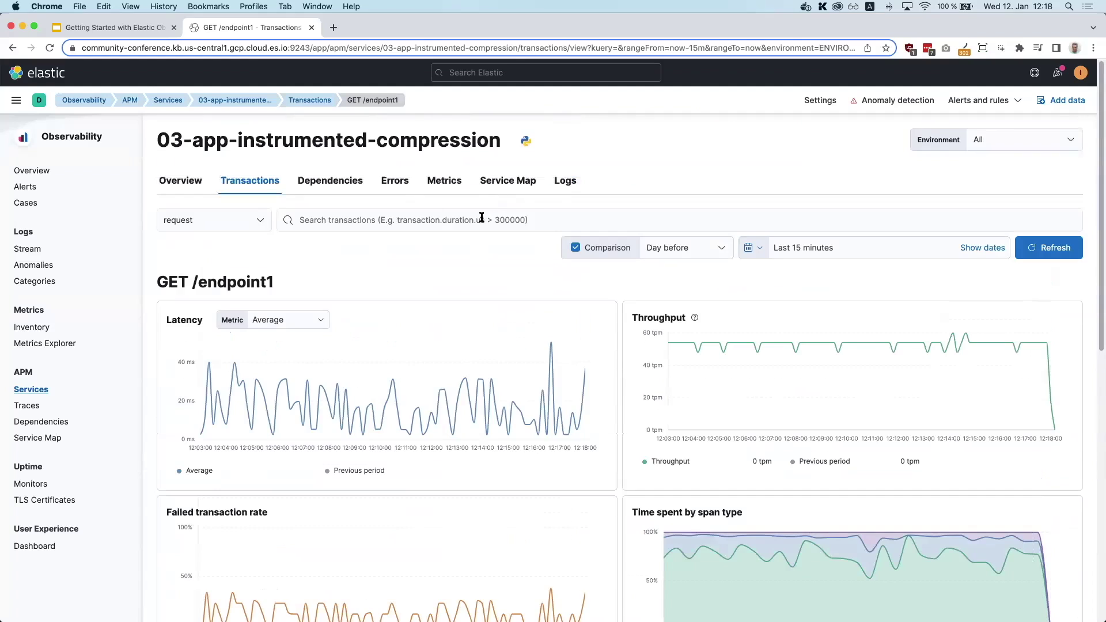
# Check the service's Errors, Transactions and Overview tabs, then reopen GET /endpoint1.
pyautogui.click(395, 182)
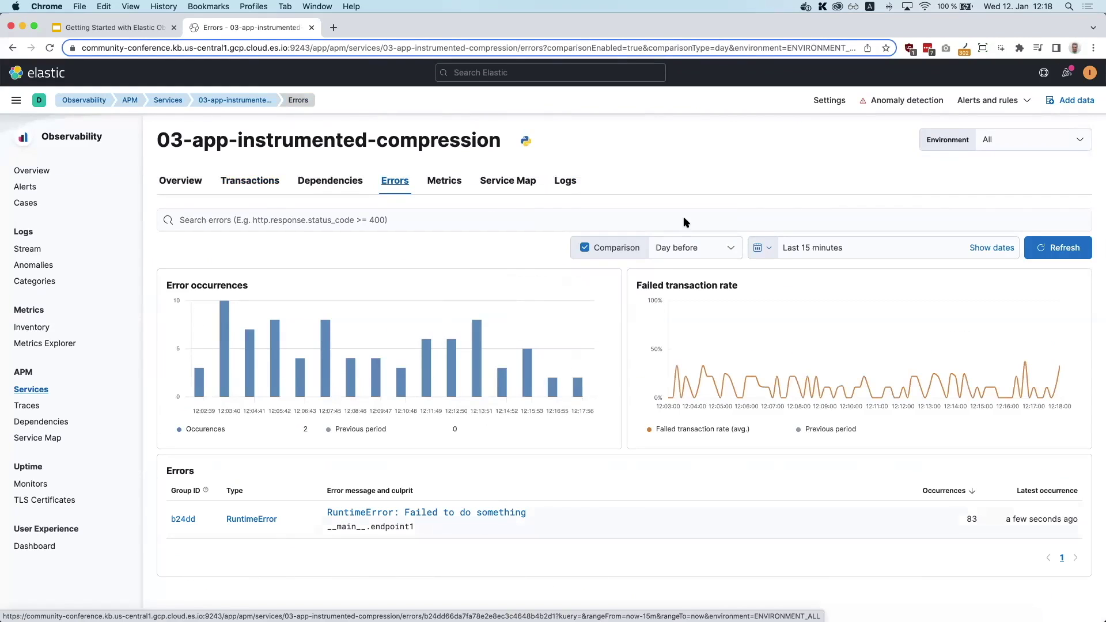
pyautogui.click(246, 182)
pyautogui.scroll(-3, 154, 265)
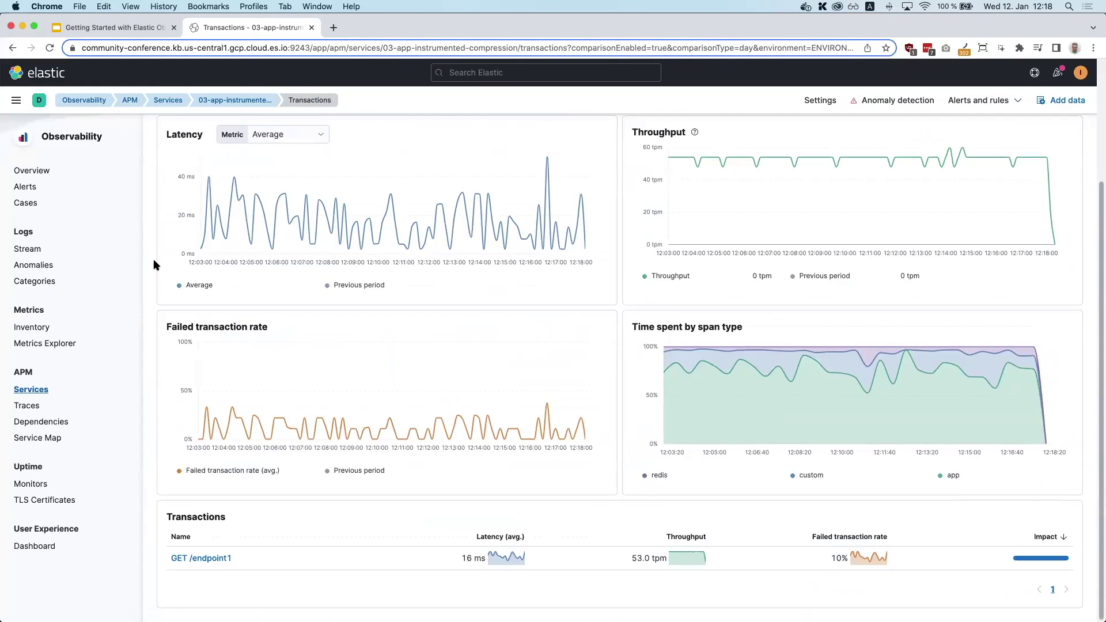
pyautogui.scroll(3, 258, 352)
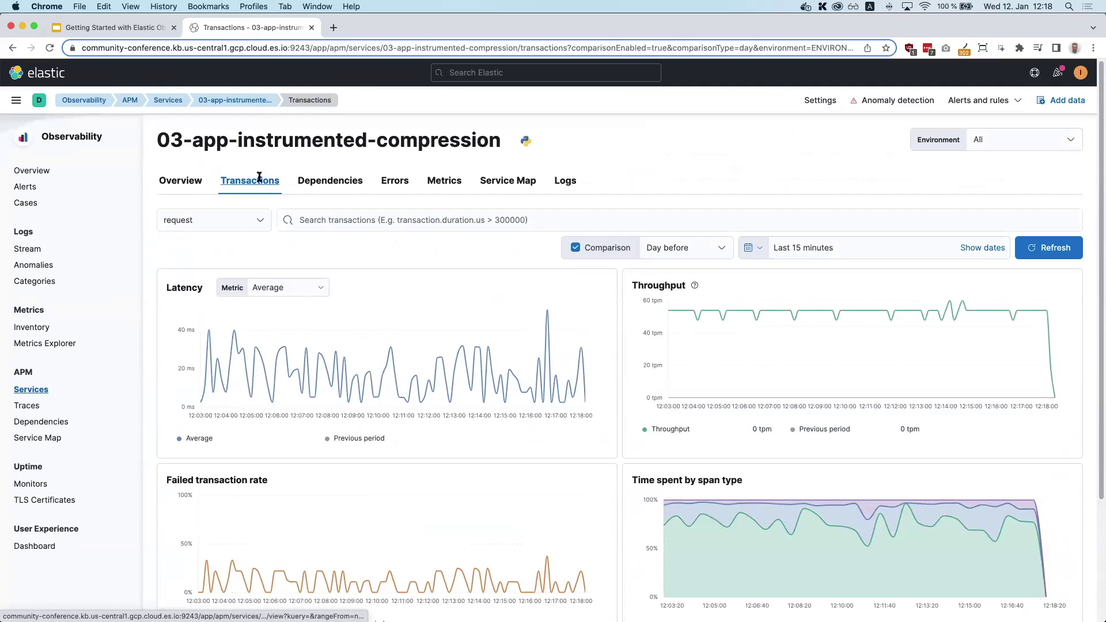
pyautogui.click(183, 182)
pyautogui.scroll(-3, 148, 309)
pyautogui.click(502, 311)
# Read the 95th-percentile latency bars, showing failed transactions clustered around 120 ms.
pyautogui.scroll(-5, 139, 297)
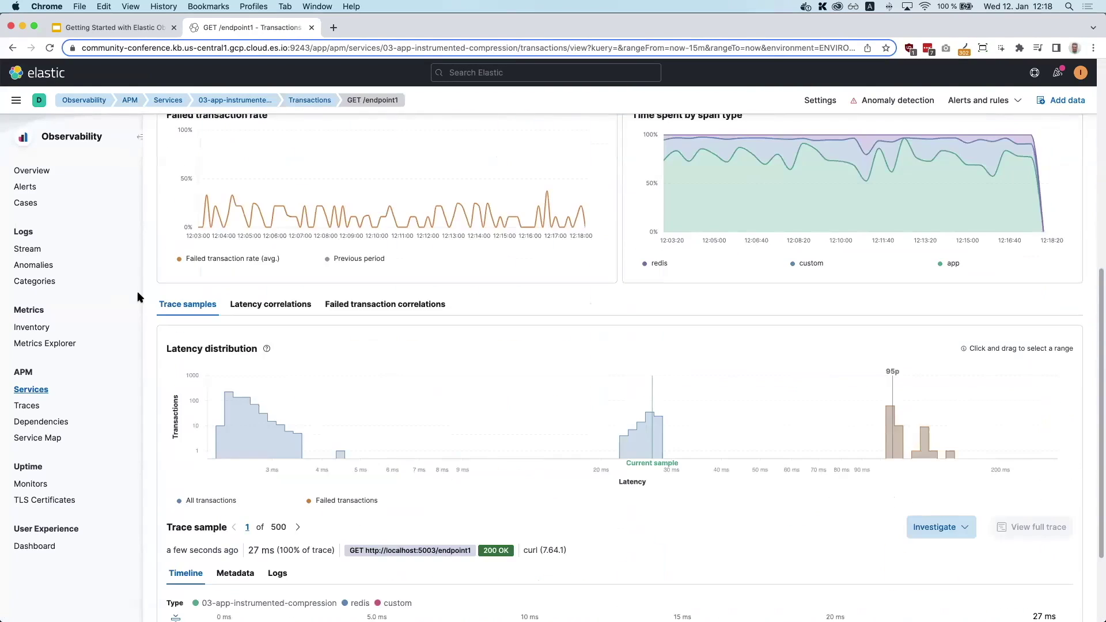
pyautogui.scroll(-3, 138, 294)
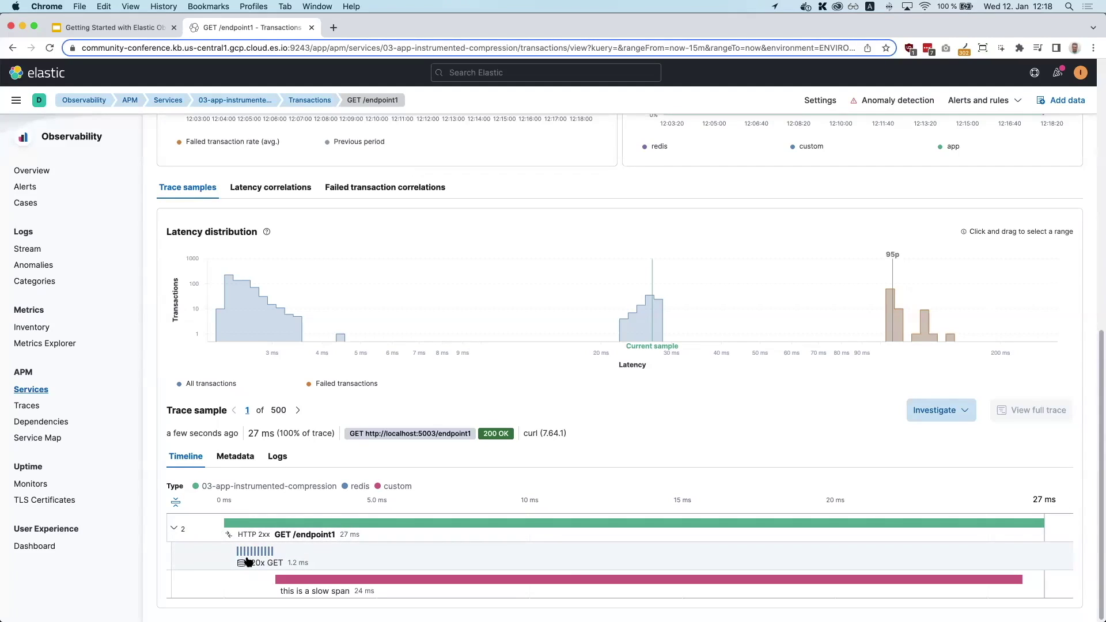
pyautogui.scroll(2, 292, 489)
pyautogui.scroll(1, 293, 490)
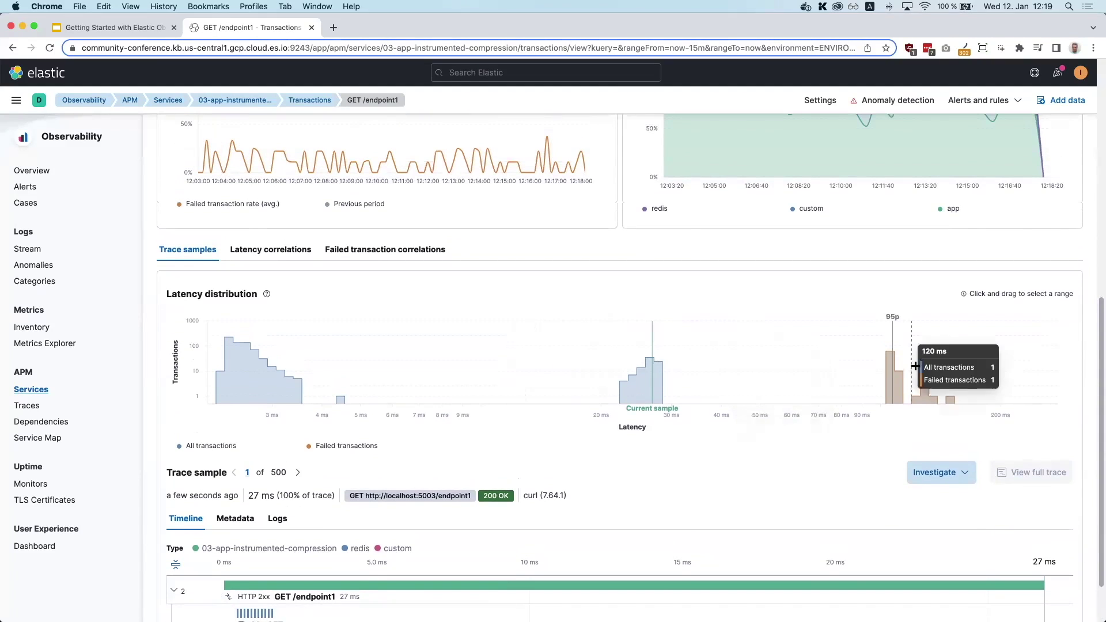
pyautogui.moveTo(883, 378)
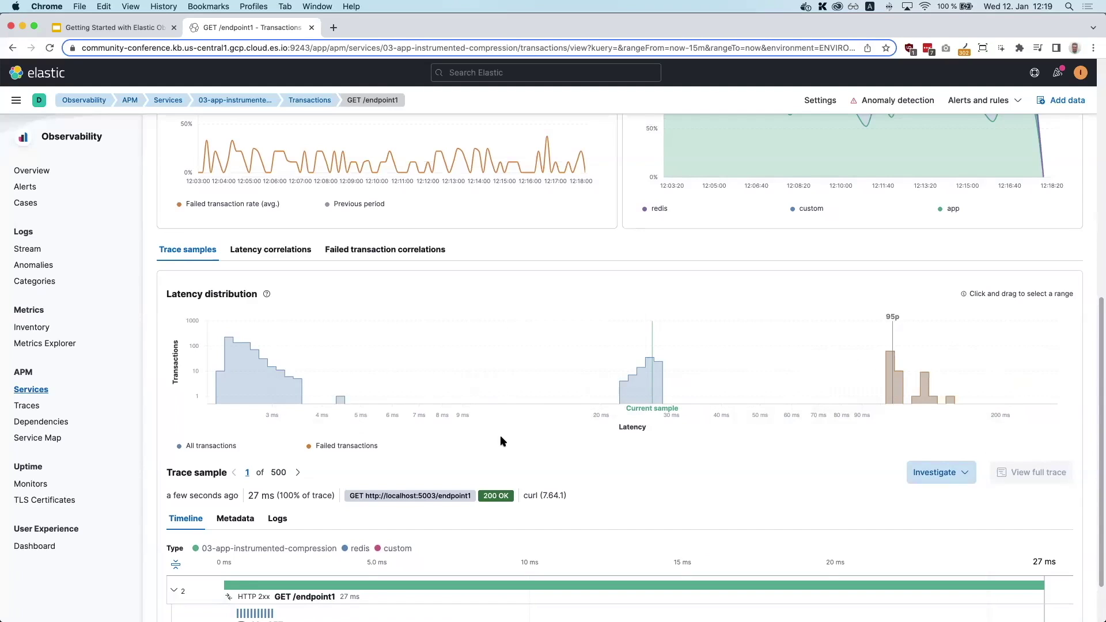
# Run latency correlations excluding event.outcome failure, revealing labels.label1 'slowed down deliberately'.
pyautogui.click(274, 250)
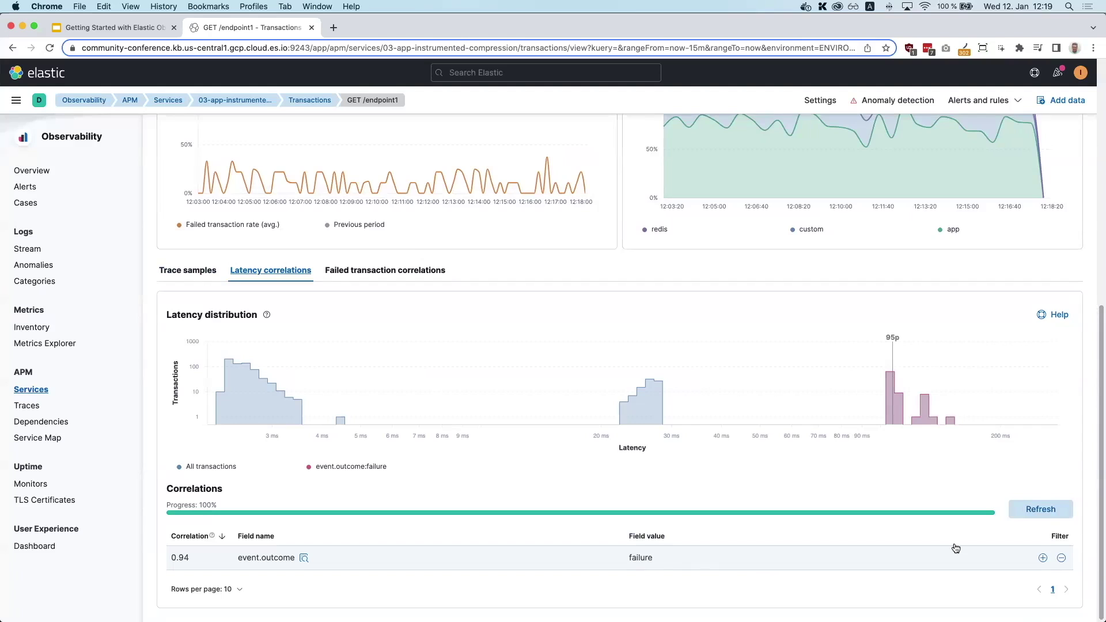
pyautogui.click(1060, 558)
pyautogui.scroll(-10, 683, 375)
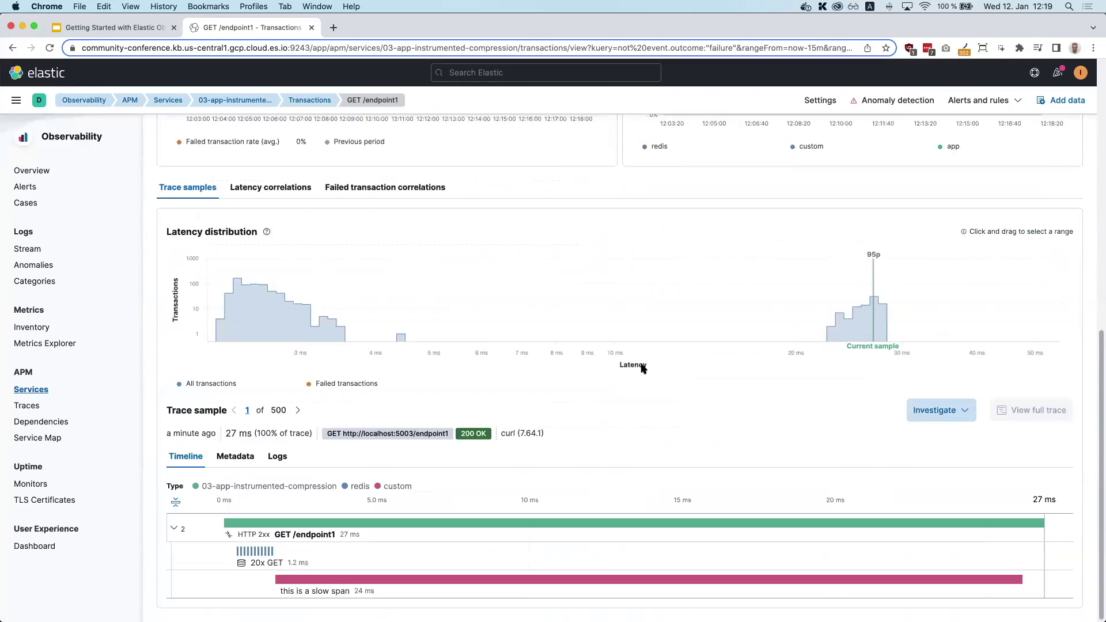
pyautogui.click(249, 190)
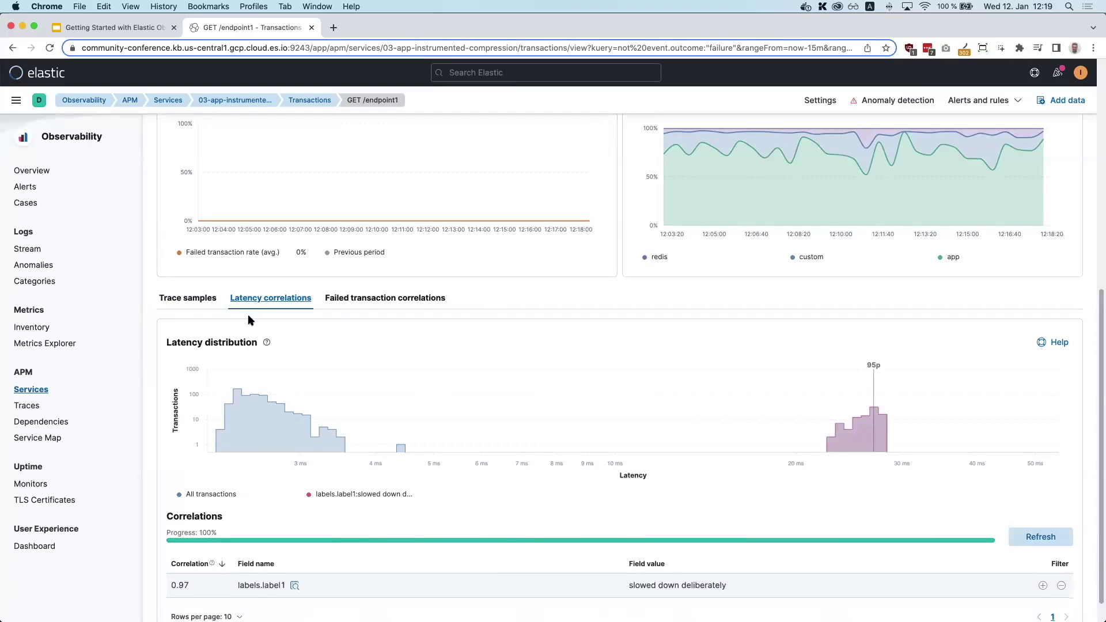
pyautogui.scroll(-1, 167, 366)
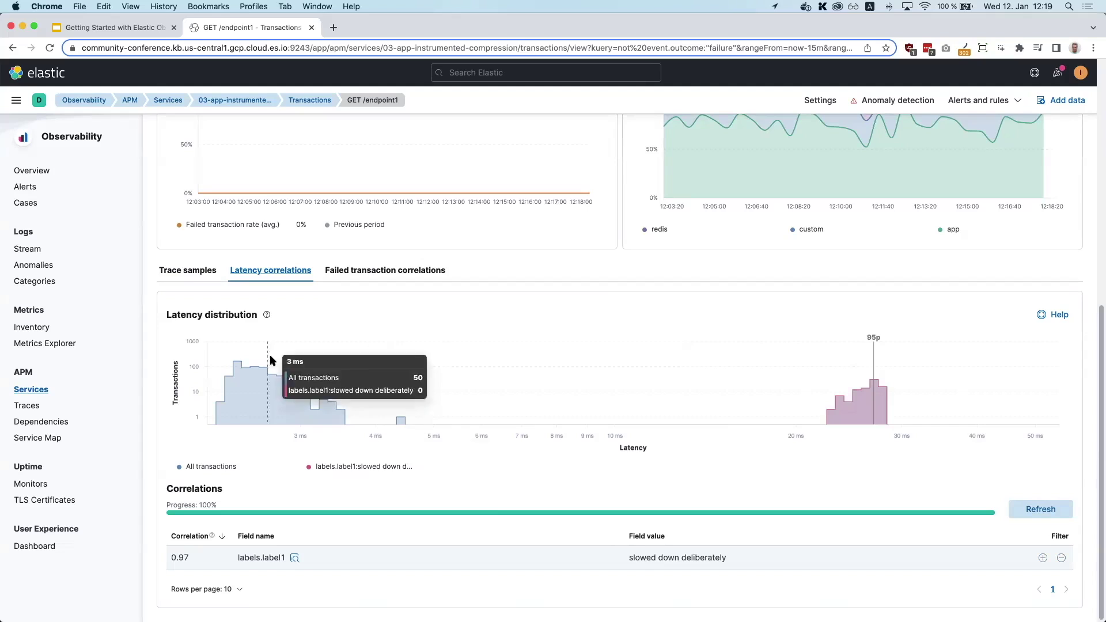
# Show the trace sample's Logs tab, which has no log messages.
pyautogui.click(174, 269)
pyautogui.scroll(-3, 160, 352)
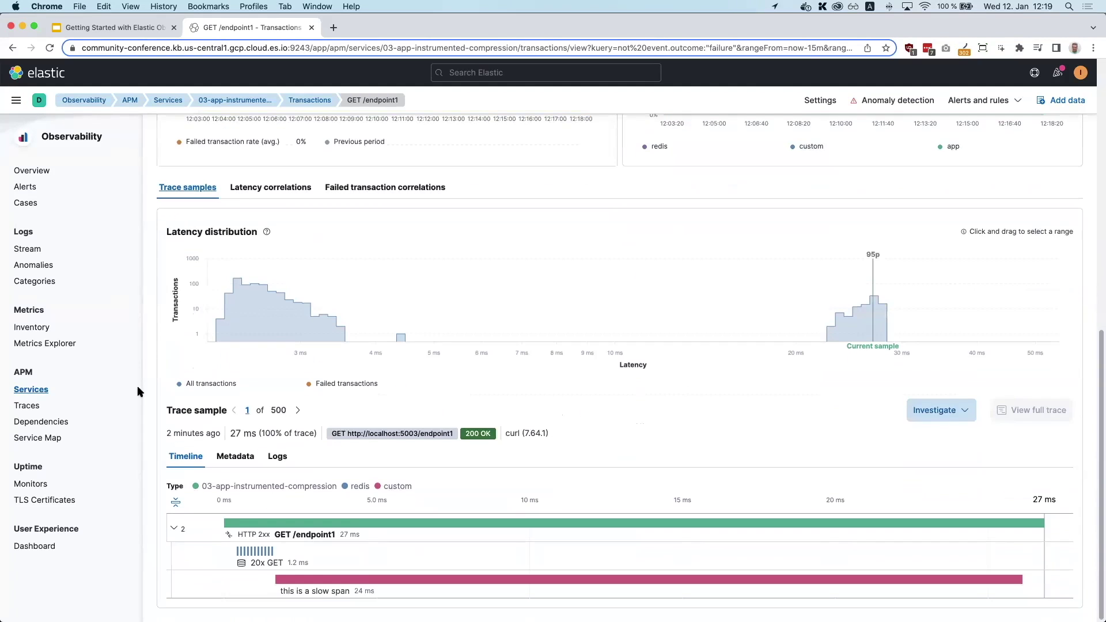
pyautogui.click(279, 457)
pyautogui.scroll(-5, 283, 457)
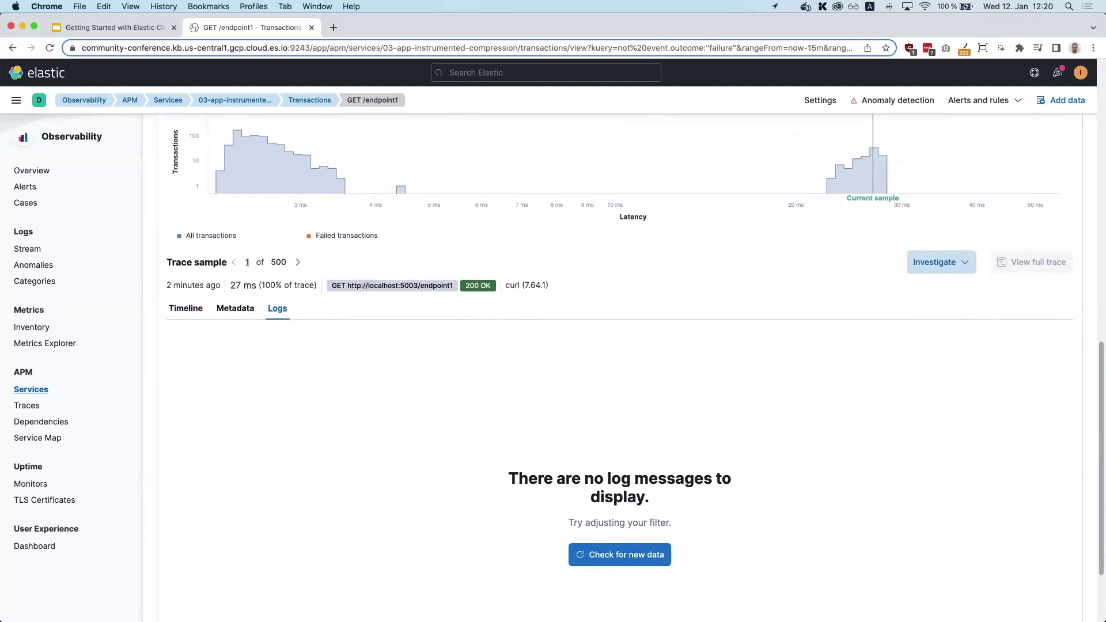
pyautogui.press('super+Tab')
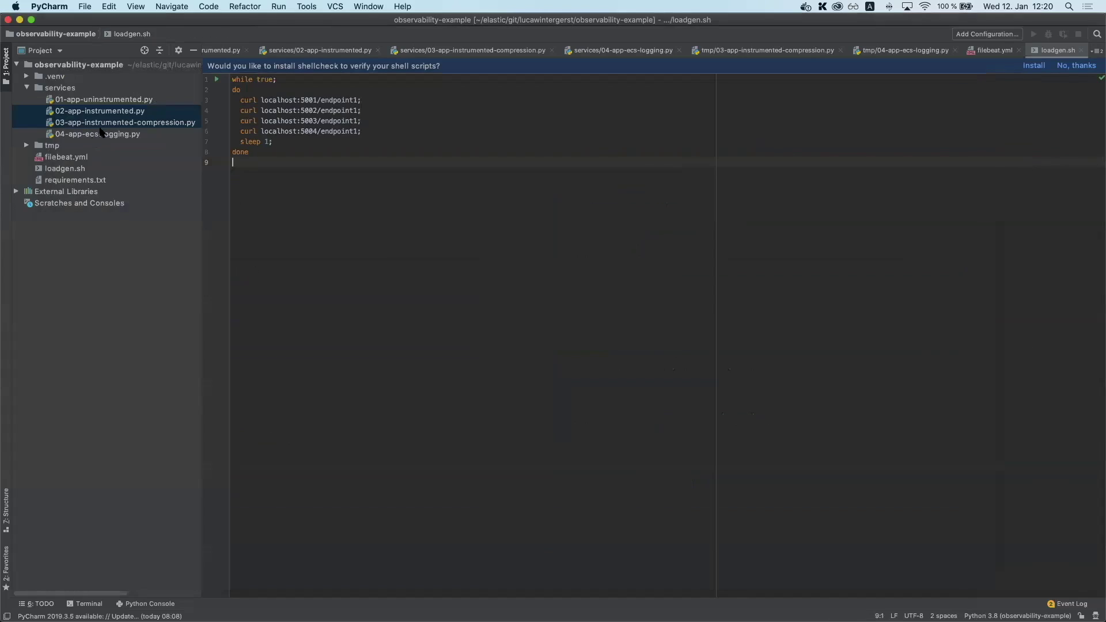
# Diff 03-app-instrumented-compression.py against 04-app-ecs-logging.py.
pyautogui.click(107, 127)
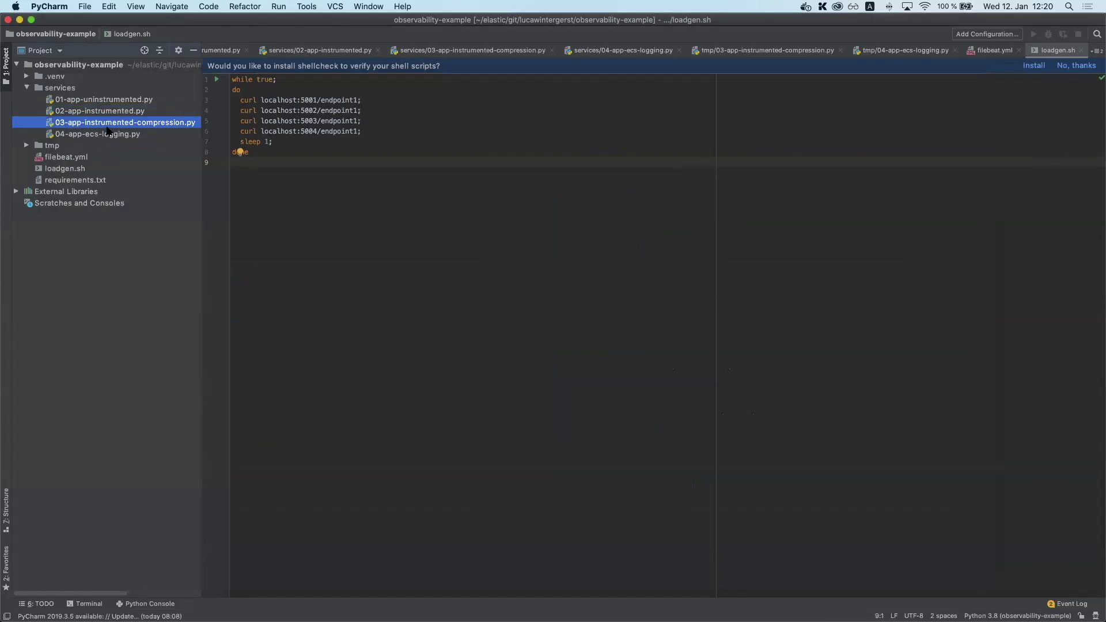
pyautogui.keyDown('shift'); pyautogui.click(107, 134); pyautogui.keyUp('shift')
pyautogui.rightClick(110, 130)
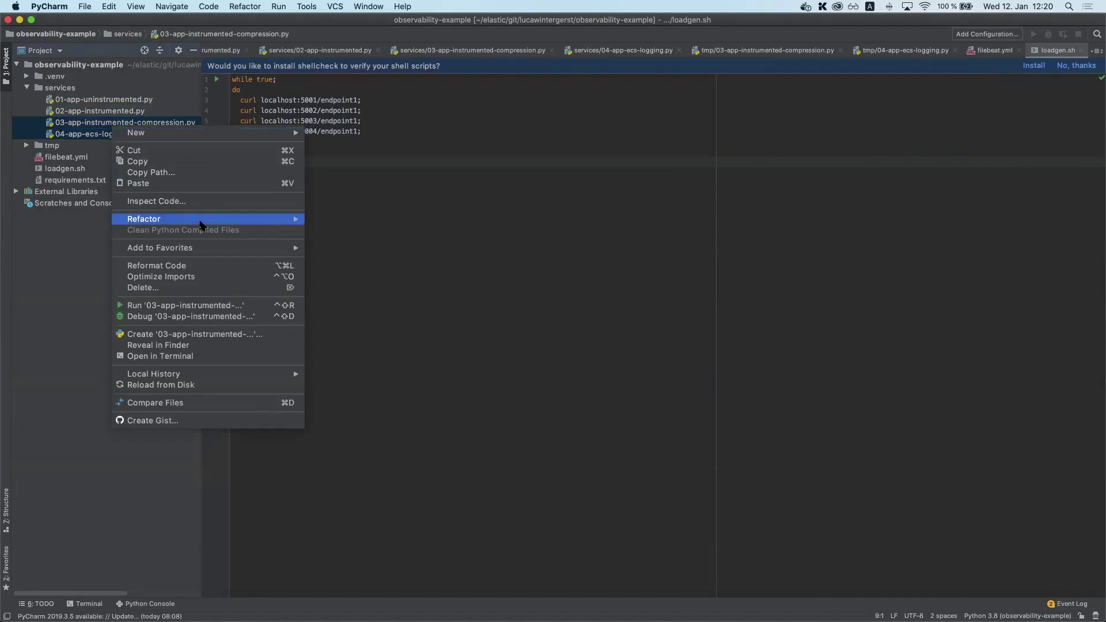
pyautogui.click(190, 403)
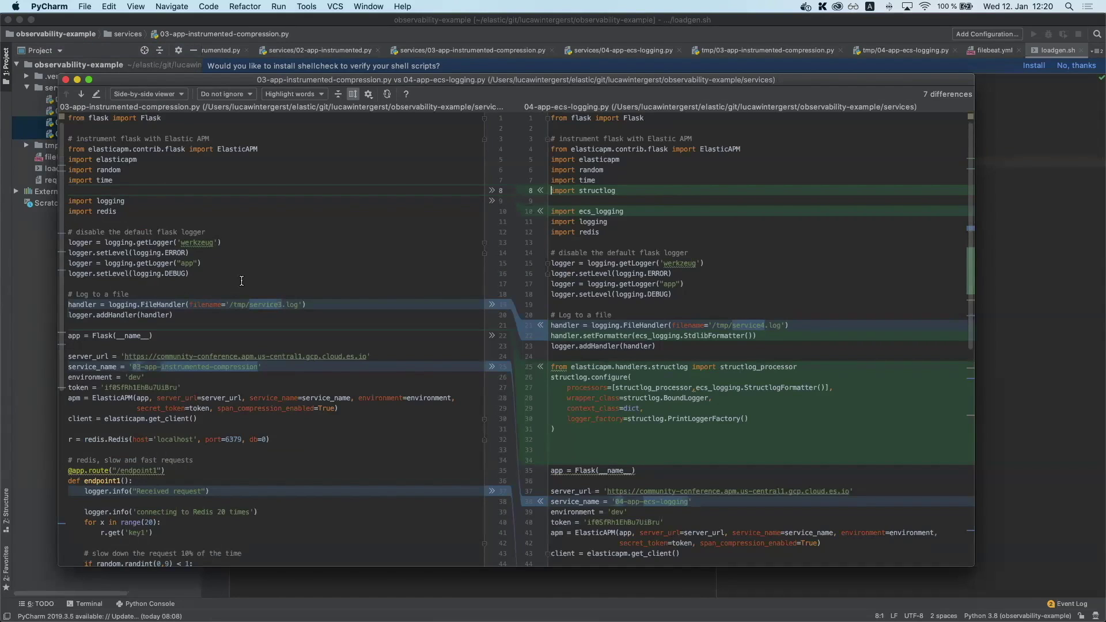
# Highlight the new ecs_logging and structlog imports and the http.request.method extra on line 50.
pyautogui.doubleClick(610, 212)
pyautogui.doubleClick(611, 188)
pyautogui.scroll(-3, 665, 343)
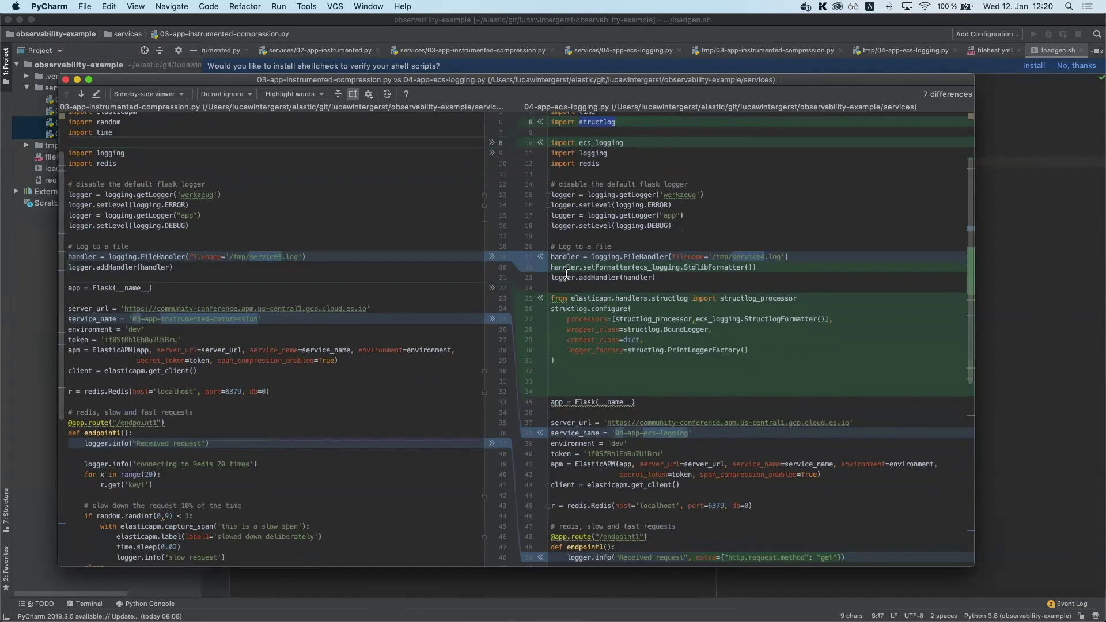
pyautogui.click(565, 266)
pyautogui.scroll(-3, 579, 285)
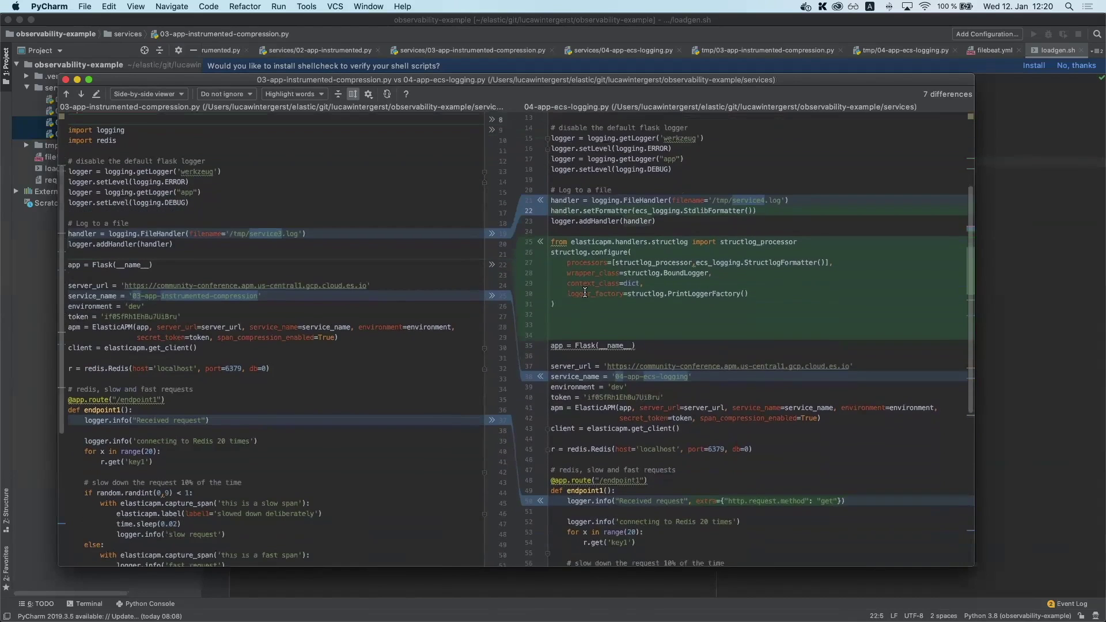
pyautogui.scroll(-5, 584, 292)
pyautogui.moveTo(688, 307); pyautogui.dragTo(840, 306)
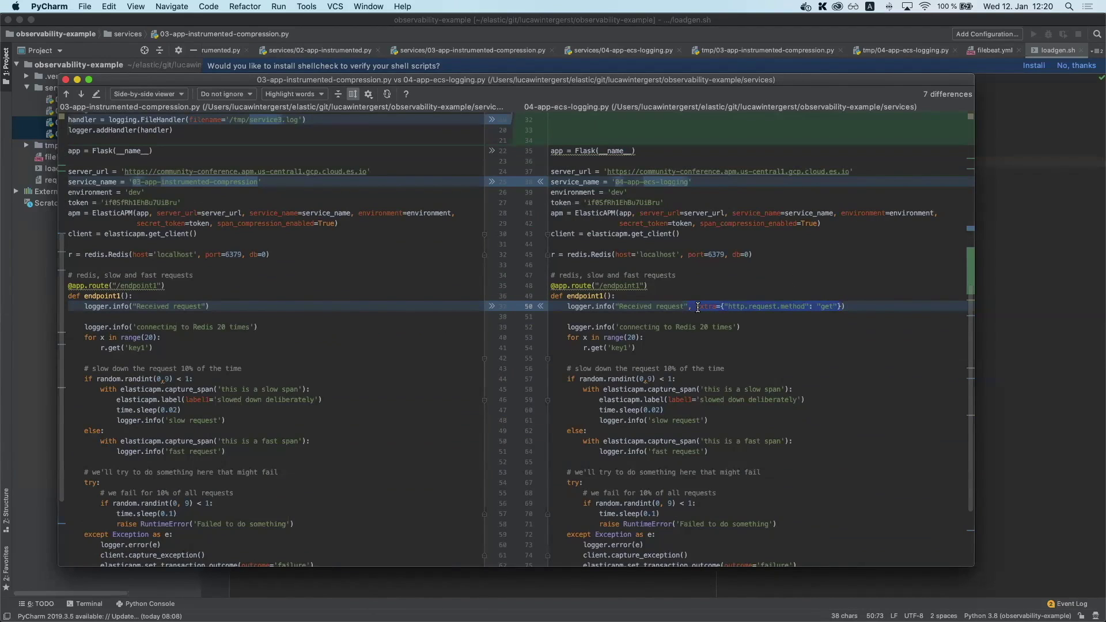
pyautogui.press('super+Tab')
pyautogui.press('super+Tab')
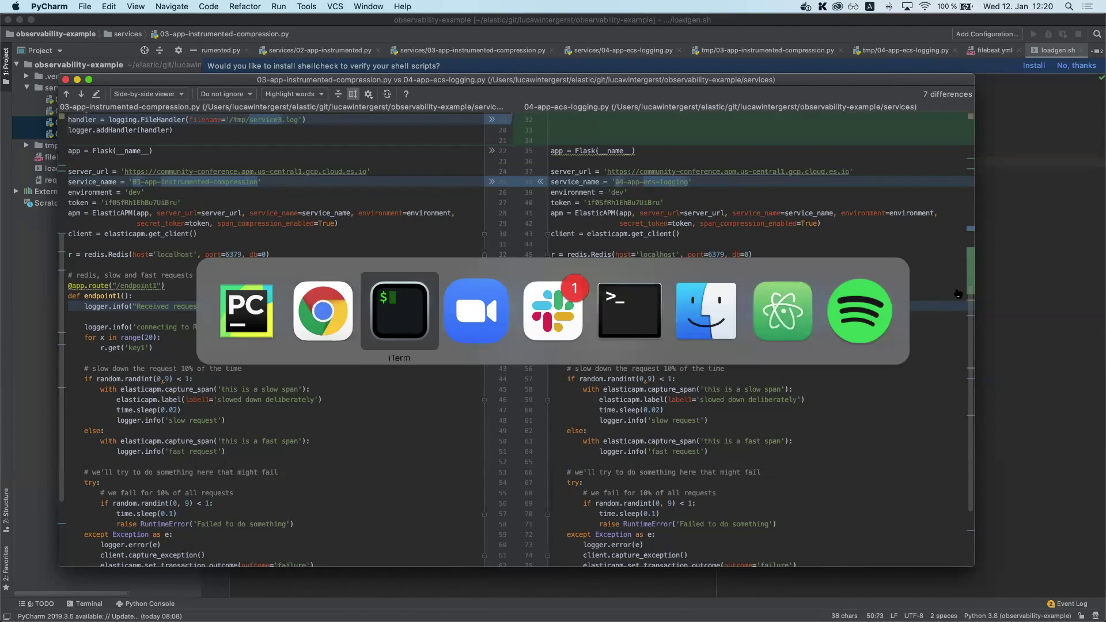
# Tail /tmp/service3.log in the left pane and /tmp/service4.log in the right to compare plain and ECS JSON lines.
pyautogui.press('Up')
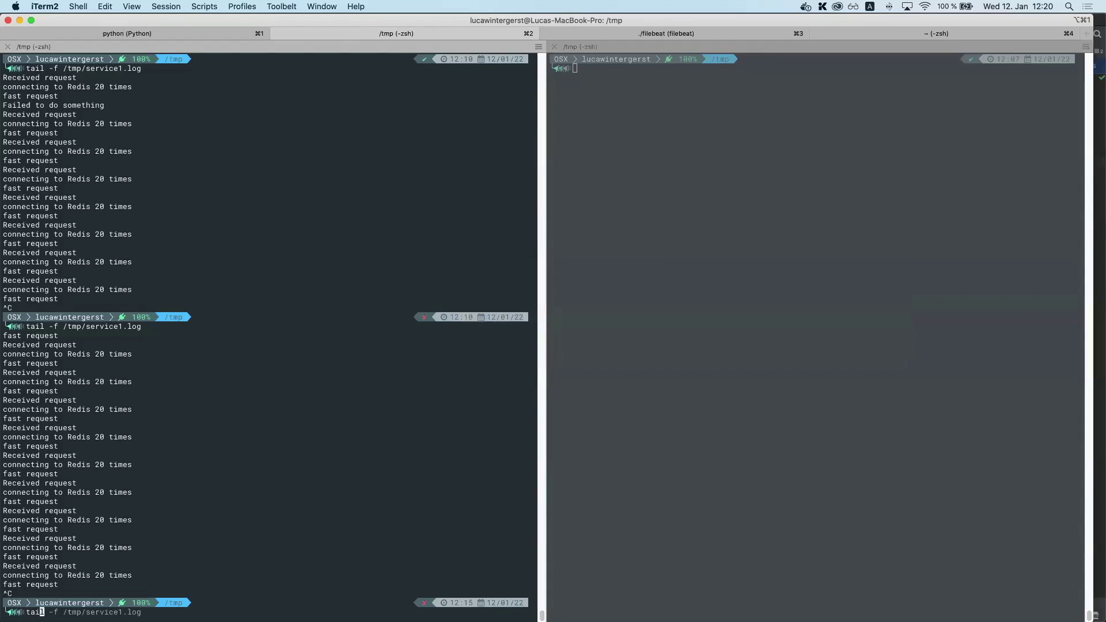
pyautogui.press('Return')
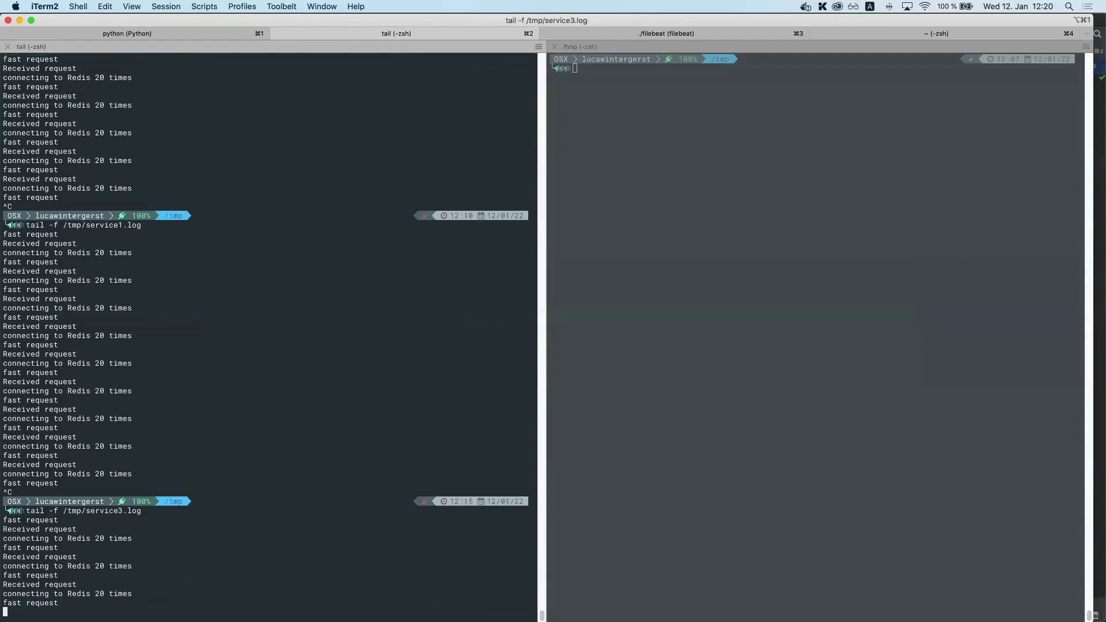
pyautogui.click(867, 197)
pyautogui.press('Up')
pyautogui.press('Left')
pyautogui.press('Left')
pyautogui.press('Left')
pyautogui.press('Left')
pyautogui.press('BackSpace')
pyautogui.write('4')
pyautogui.press('End')
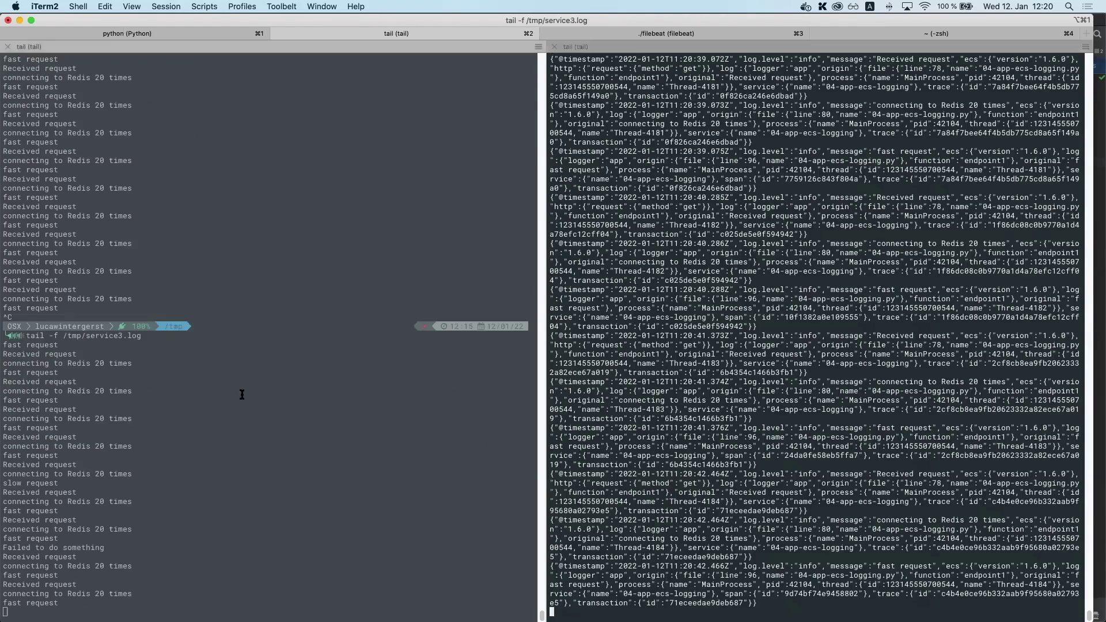
pyautogui.click(96, 451)
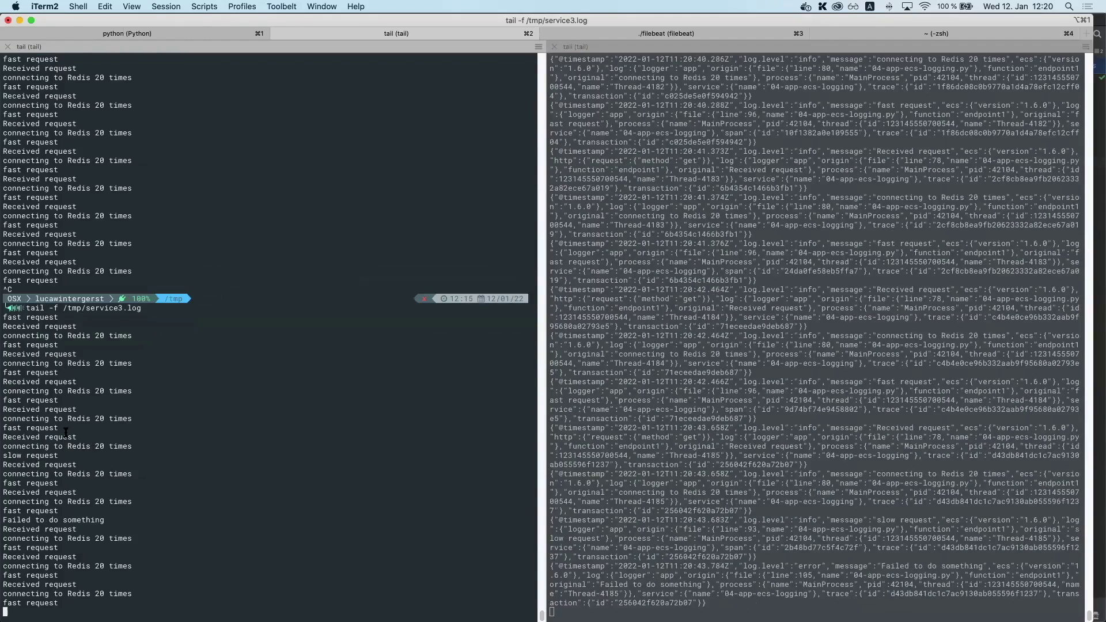
pyautogui.click(856, 309)
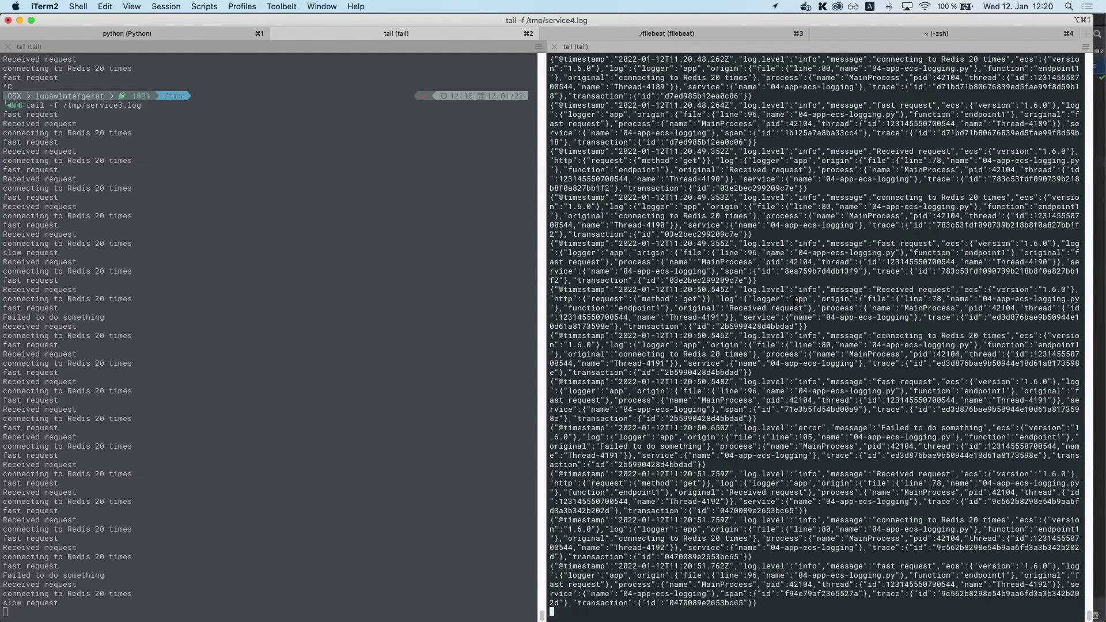
pyautogui.press('super+Tab')
pyautogui.press('super+Tab')
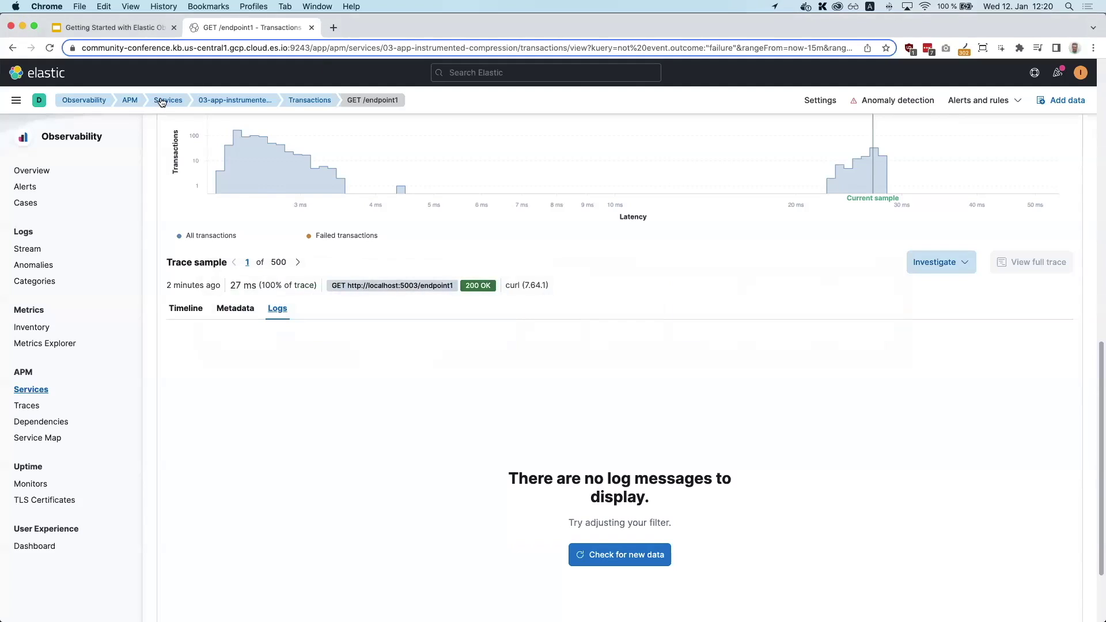
# Show the Logs of the 04-app-ecs-logging GET /endpoint1 trace sample, listing its three correlated entries.
pyautogui.click(161, 101)
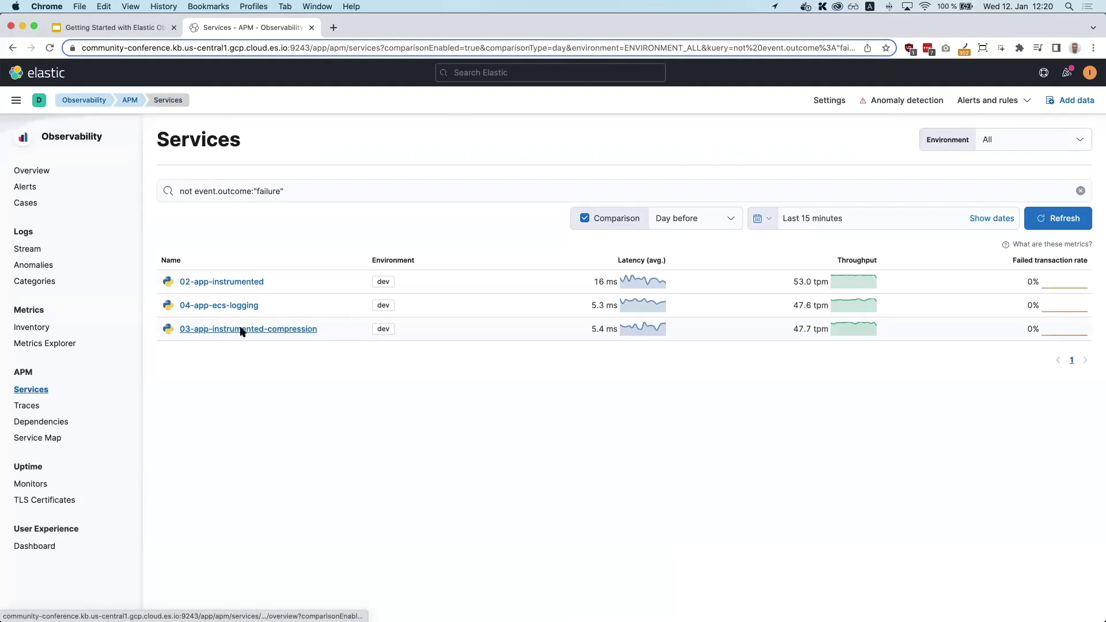
pyautogui.click(220, 306)
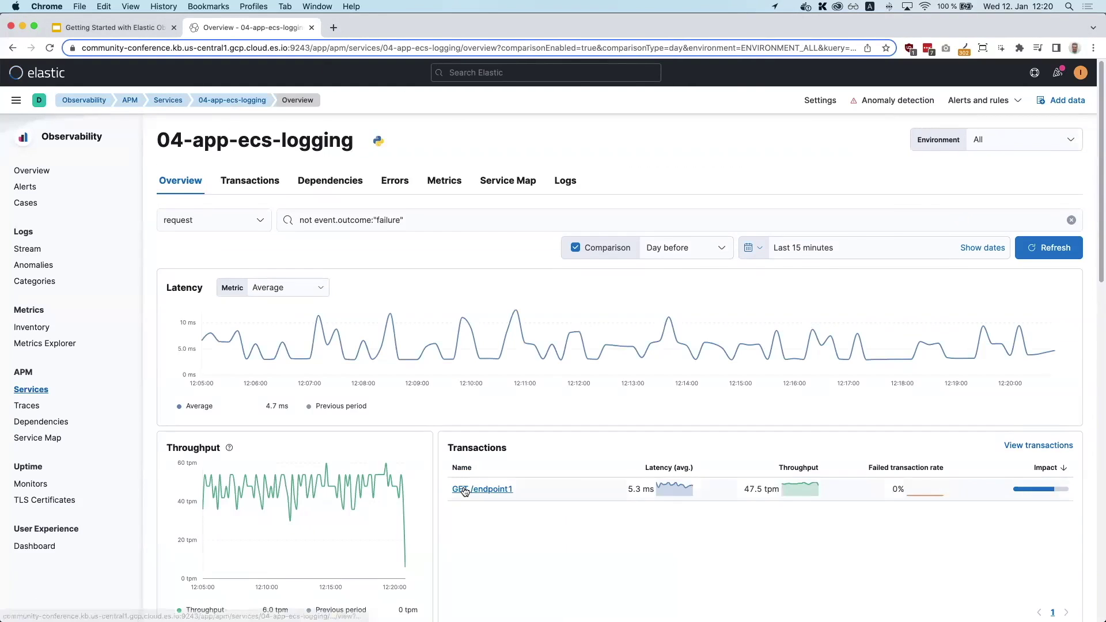
pyautogui.click(464, 490)
pyautogui.scroll(-5, 159, 409)
pyautogui.scroll(-5, 160, 409)
pyautogui.click(278, 456)
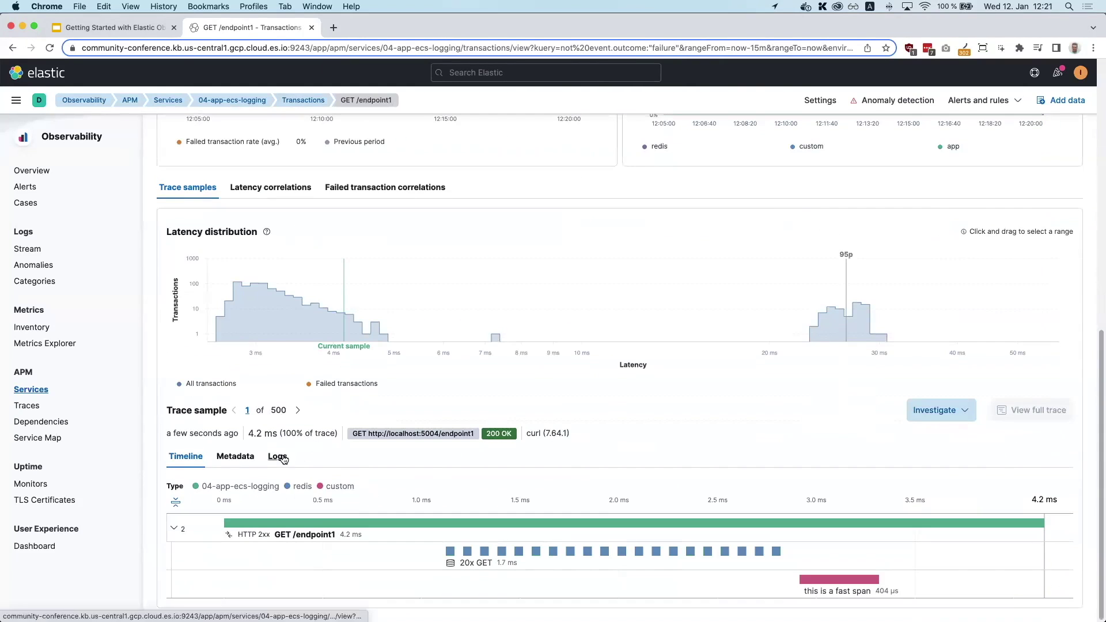
pyautogui.scroll(-3, 183, 291)
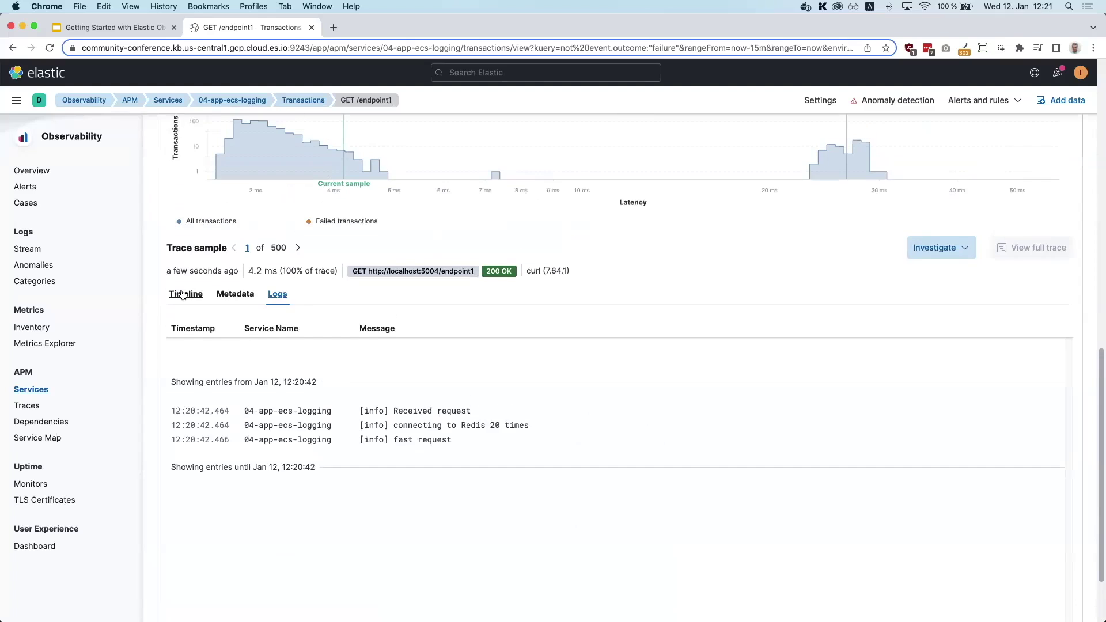
pyautogui.scroll(1, 253, 311)
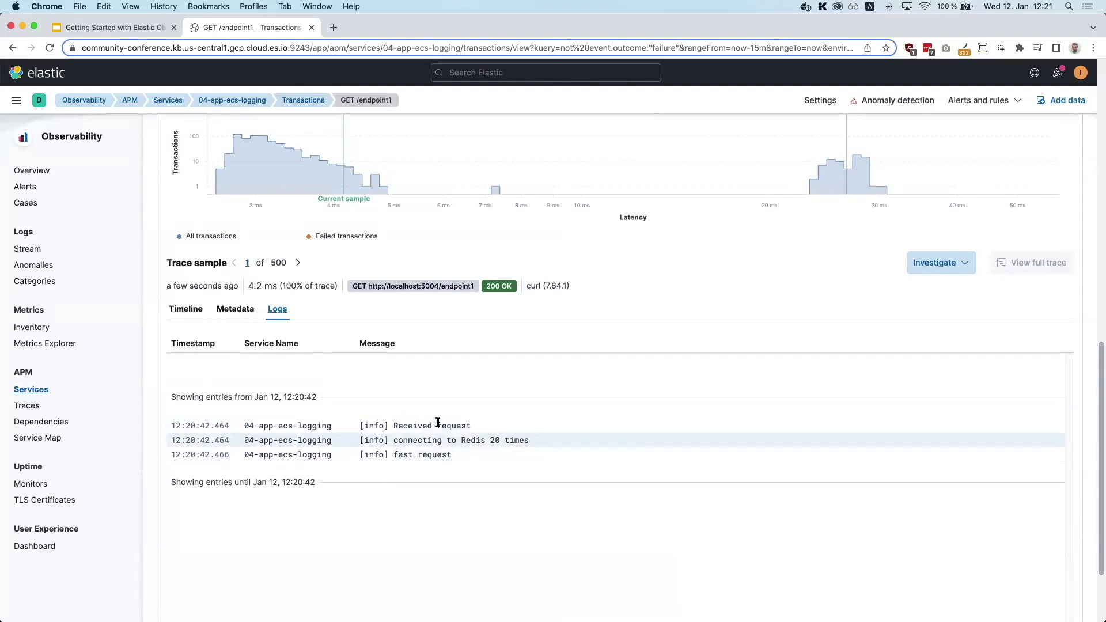